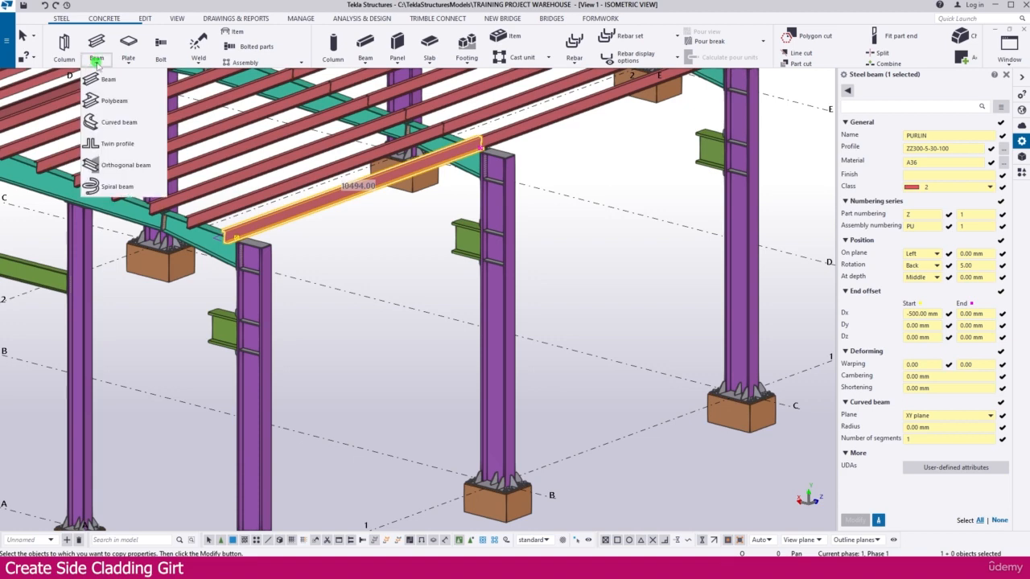
- Create a ZZ300-5-30-100 steel beam from the outer end of grid line B to the outer end of grid line A
click(103, 80)
scroll(414, 379, down, 3)
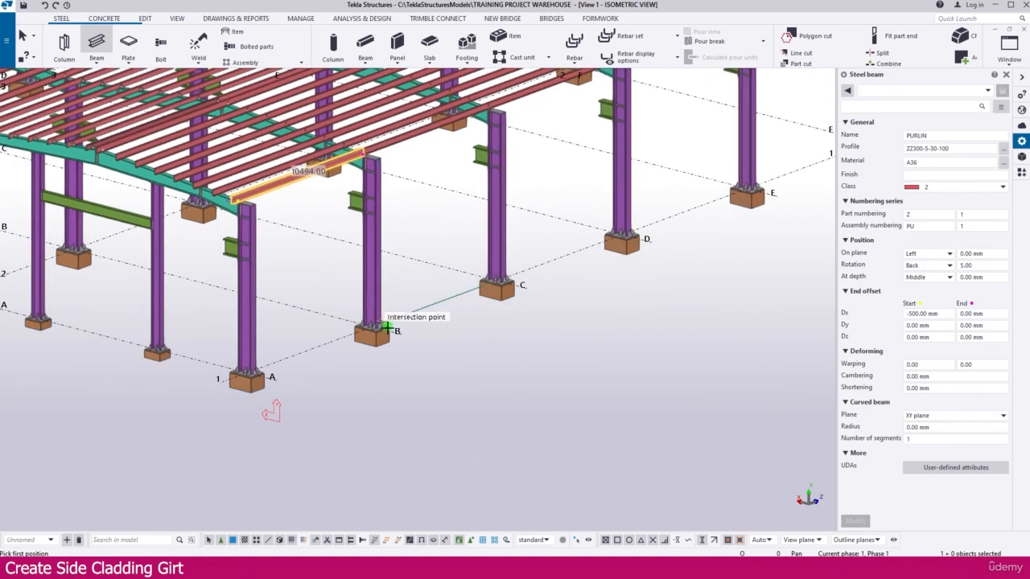
scroll(404, 345, up, 5)
click(401, 324)
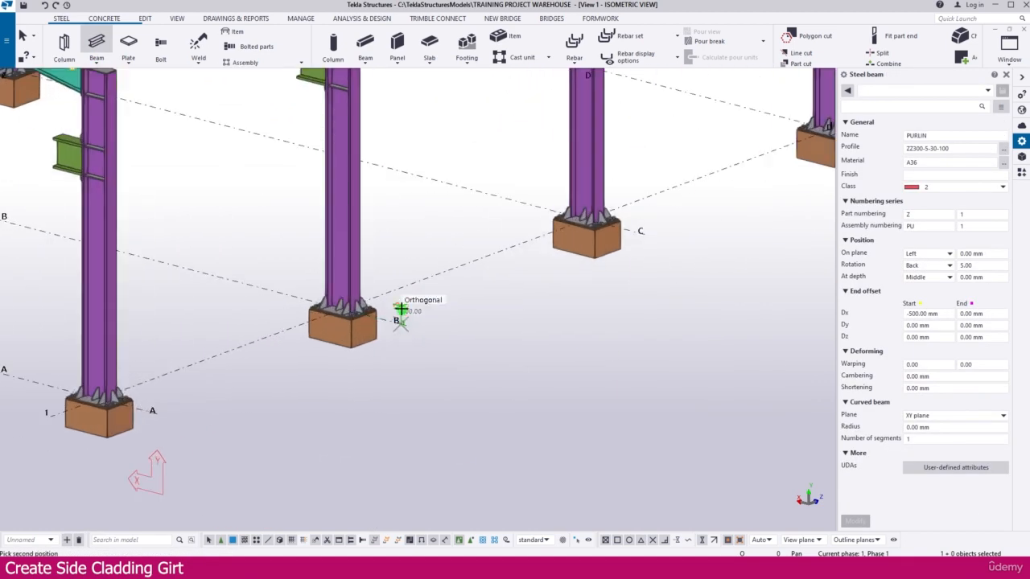
scroll(172, 435, up, 2)
click(152, 409)
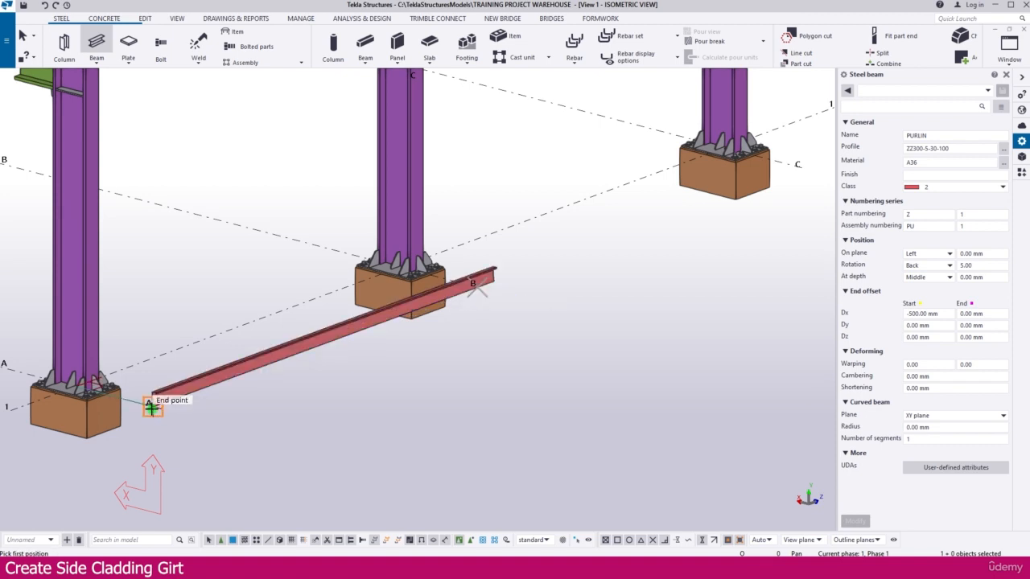
scroll(161, 416, up, 4)
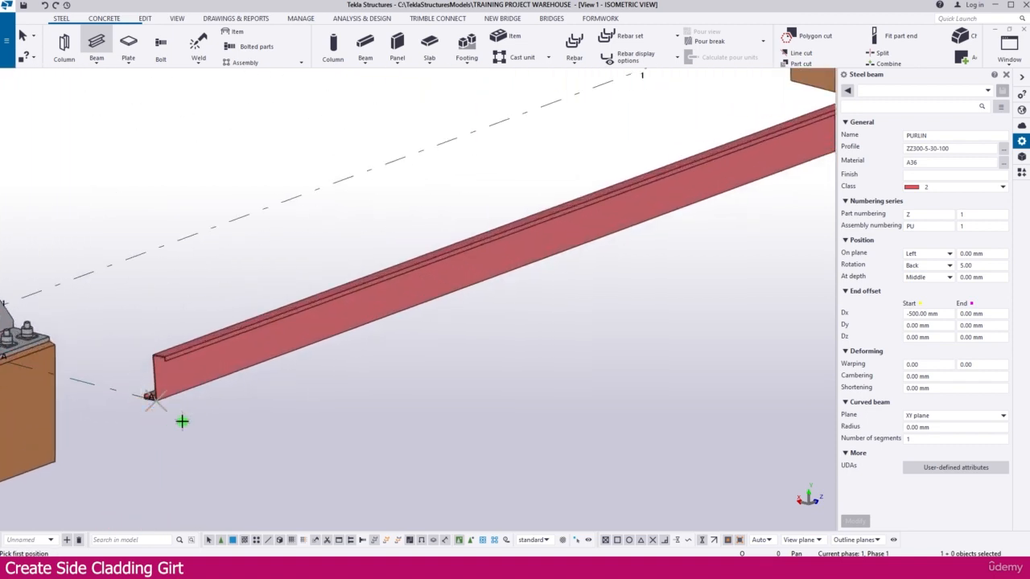
key(Escape)
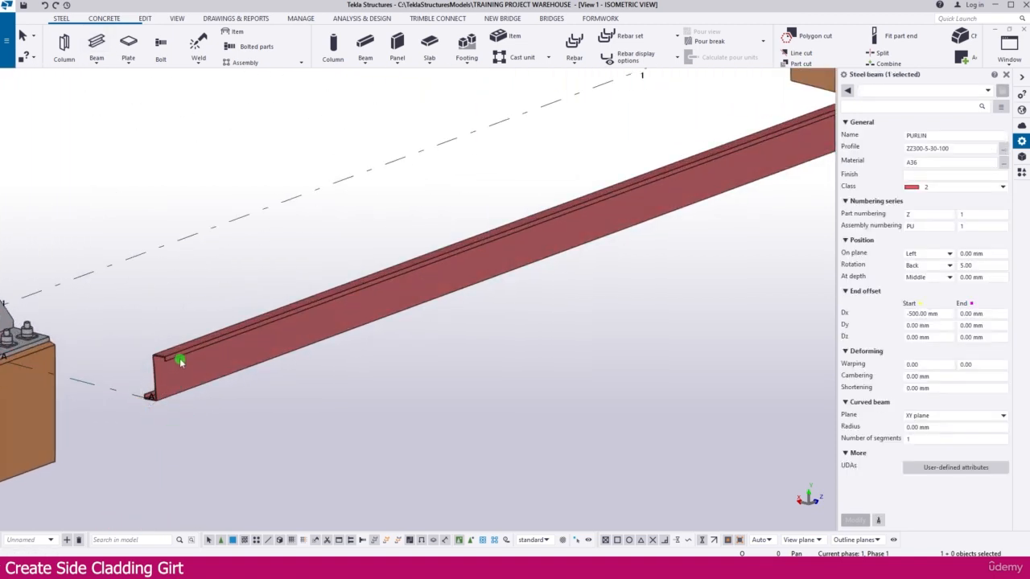
- Set the rotation angle of the new Z-profile beam to 90 and apply the change
click(180, 362)
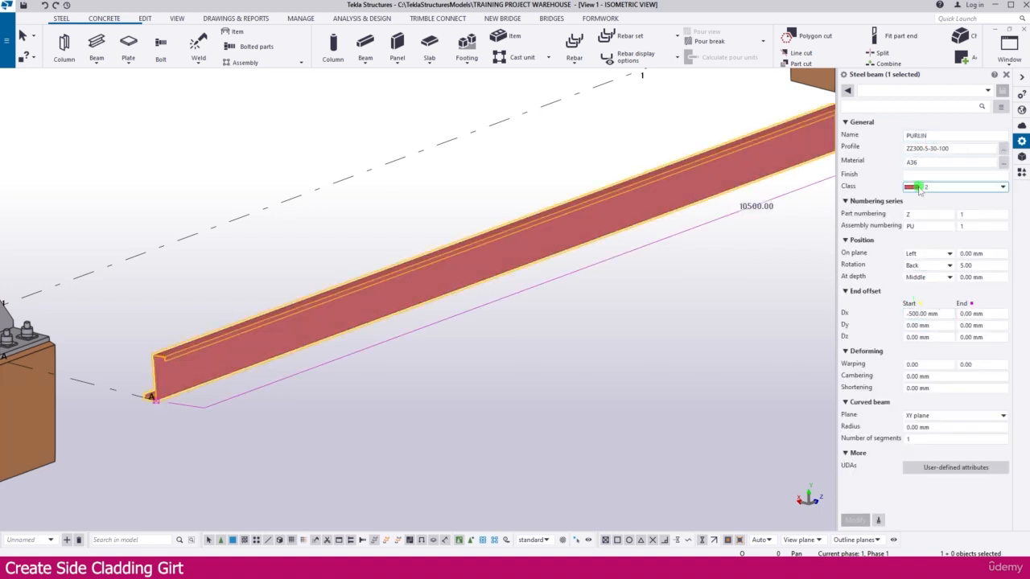
click(920, 226)
click(977, 266)
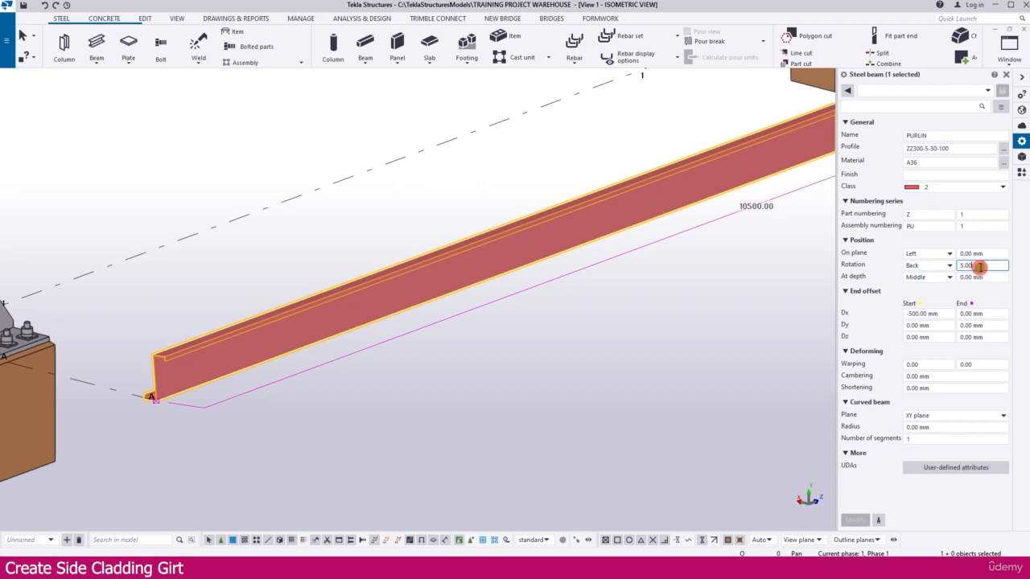
text(90)
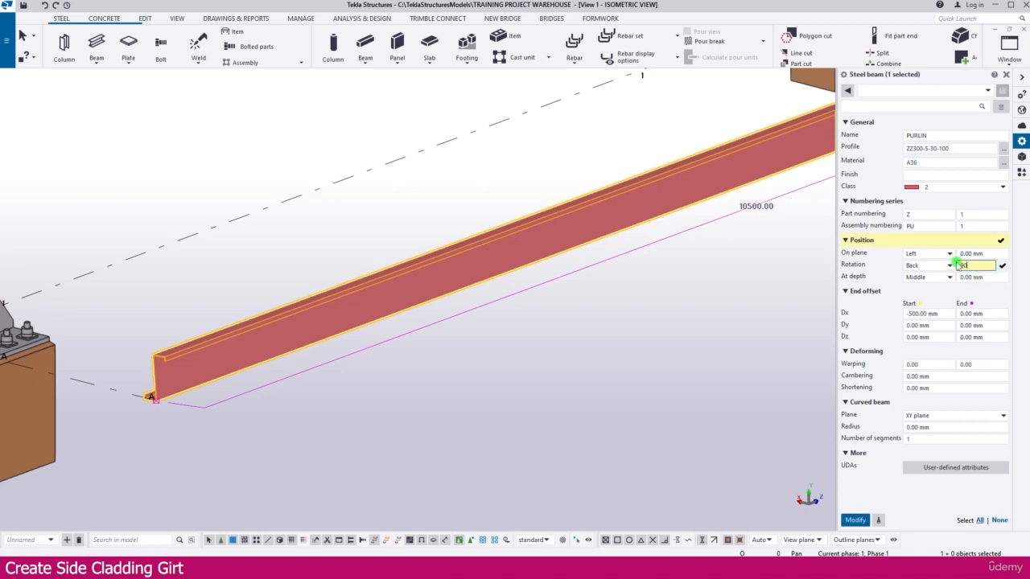
key(Return)
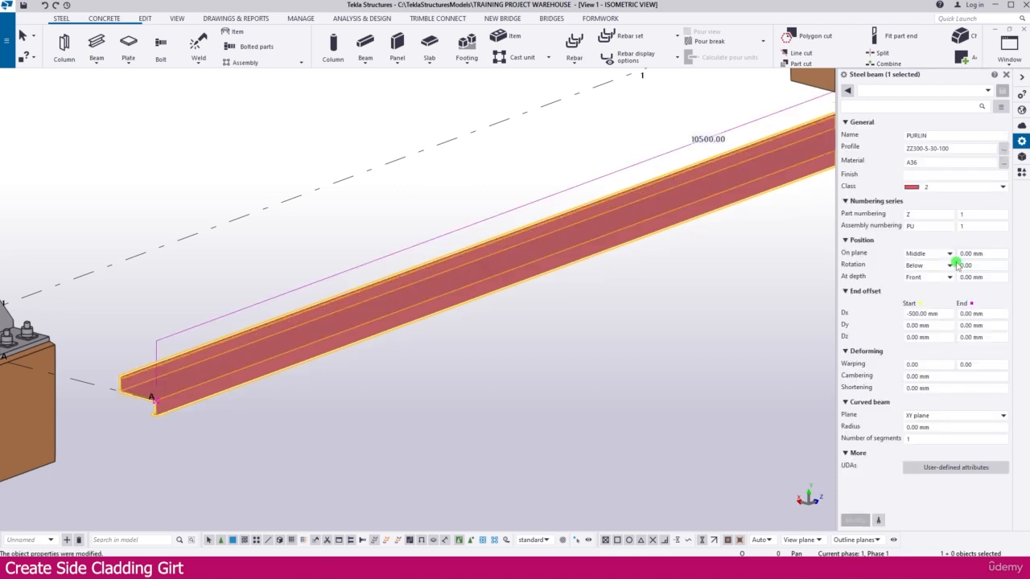
scroll(242, 390, up, 5)
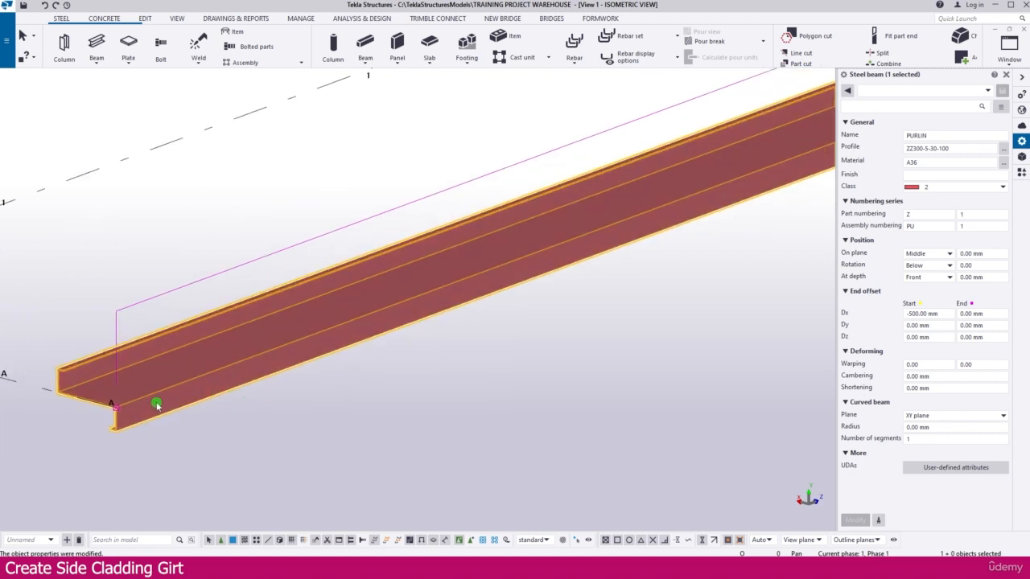
scroll(350, 392, down, 3)
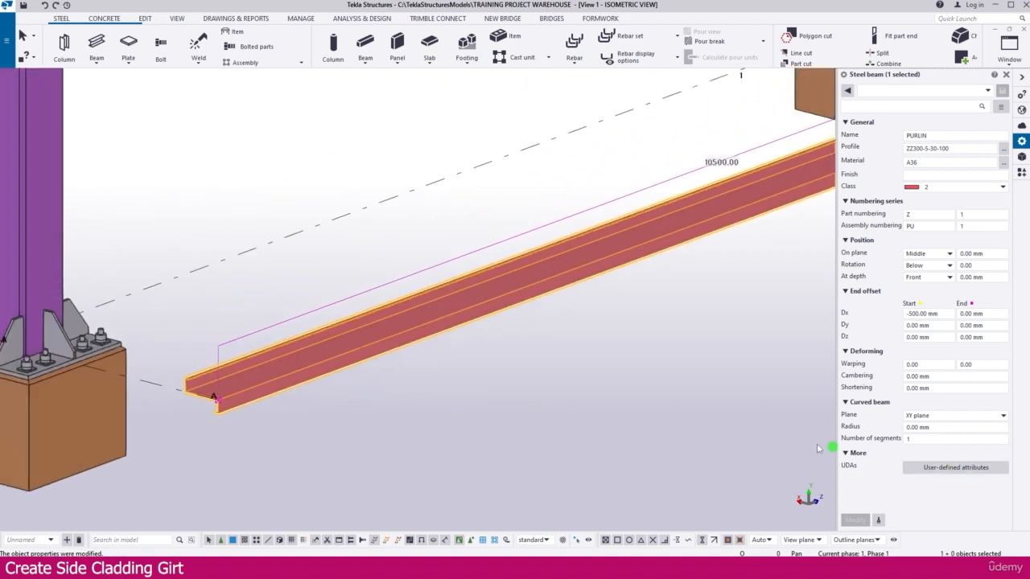
scroll(644, 390, down, 3)
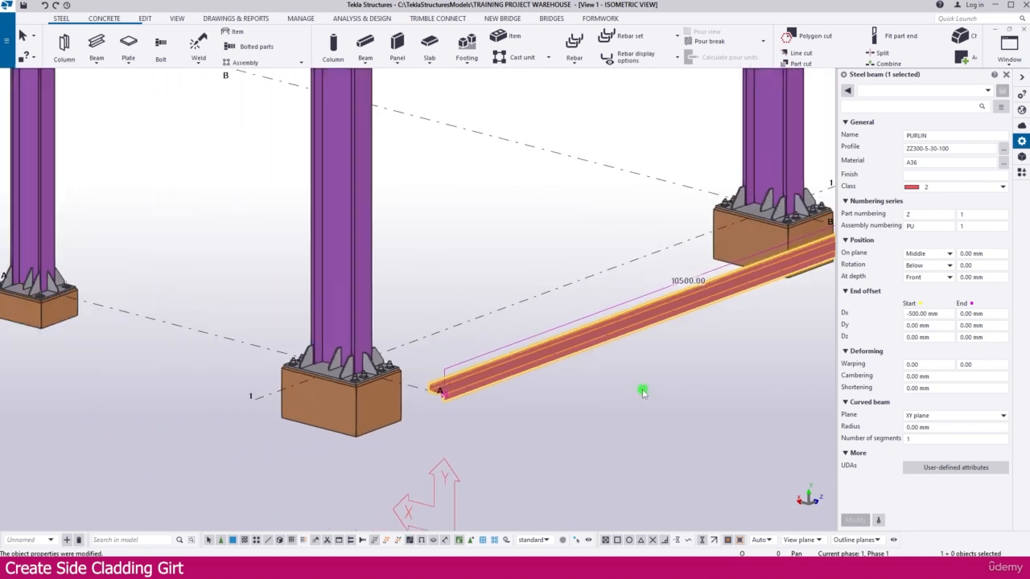
- Deselect the beam and switch to the Grid A elevation view, focused on the Z profile's cross-section
click(620, 385)
key(ctrl+Tab)
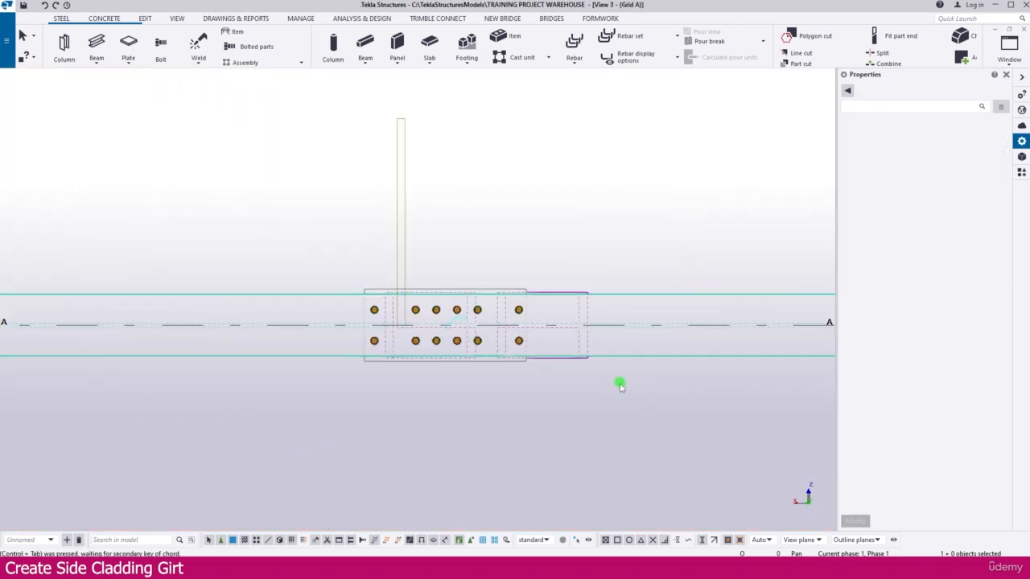
key(ctrl+Tab)
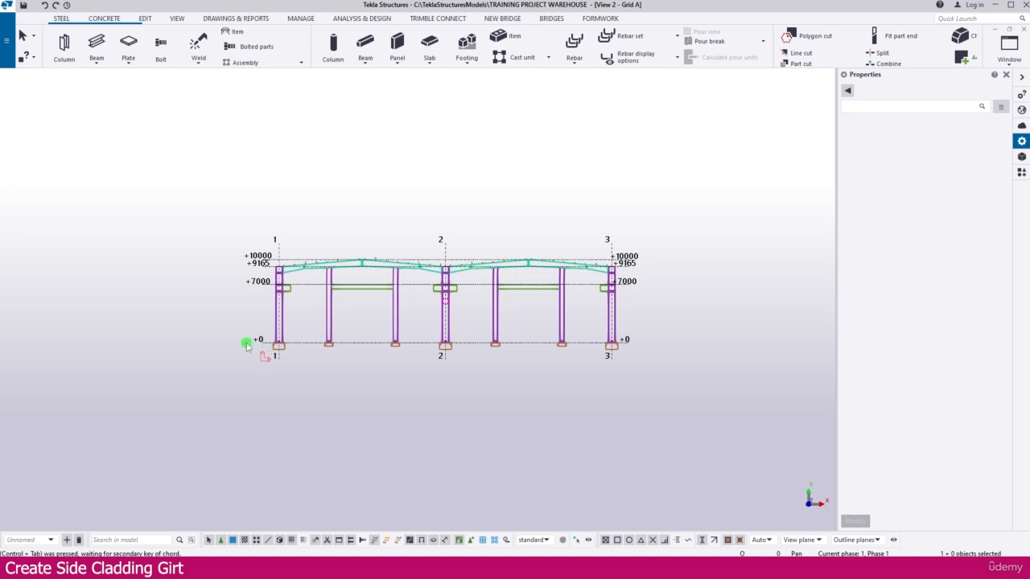
scroll(247, 344, up, 10)
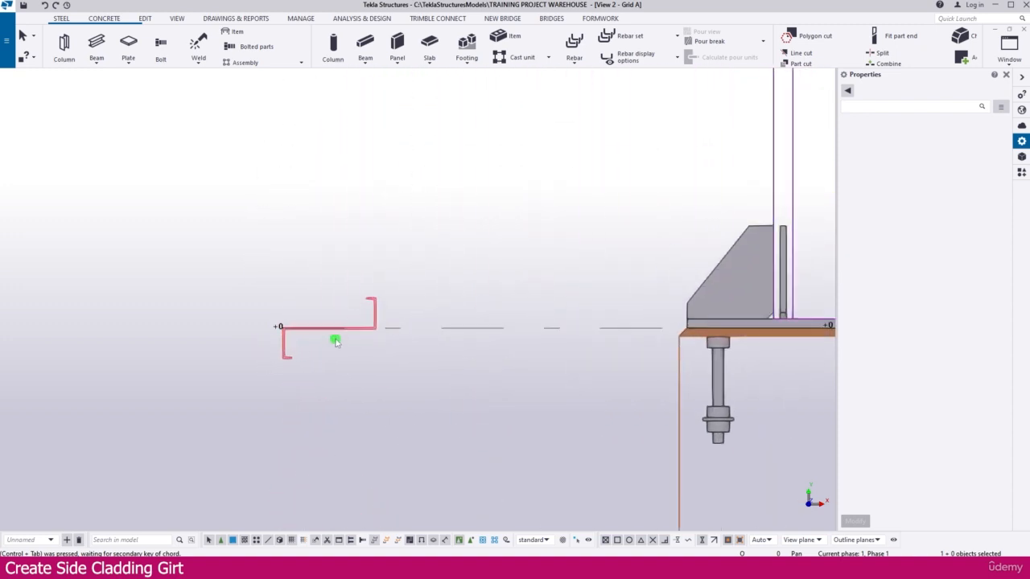
scroll(362, 317, up, 3)
- Mirror the Z-profile beam about the +0 level line by moving it, without expanding the view depth
click(378, 306)
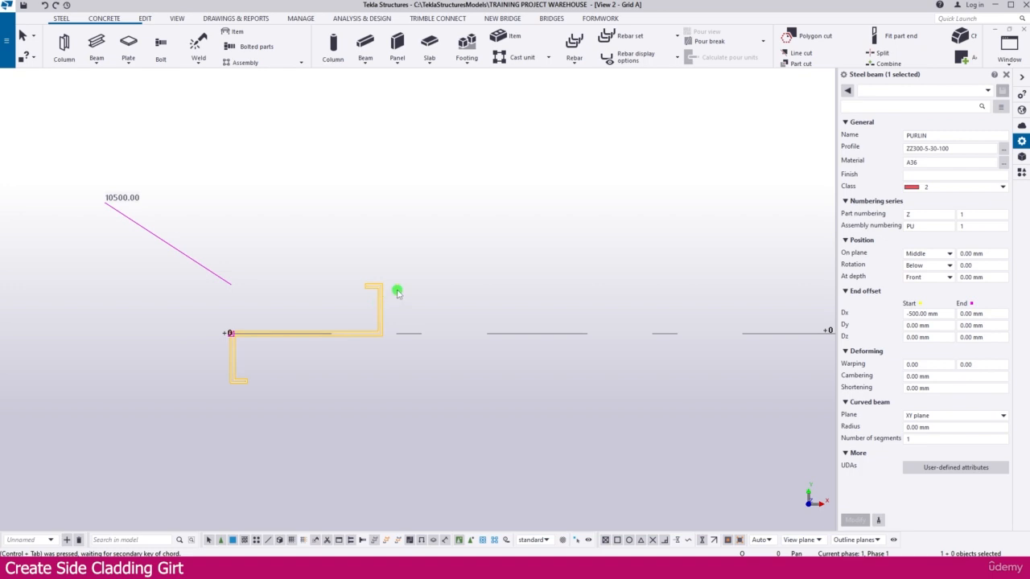
click(388, 296)
click(383, 296)
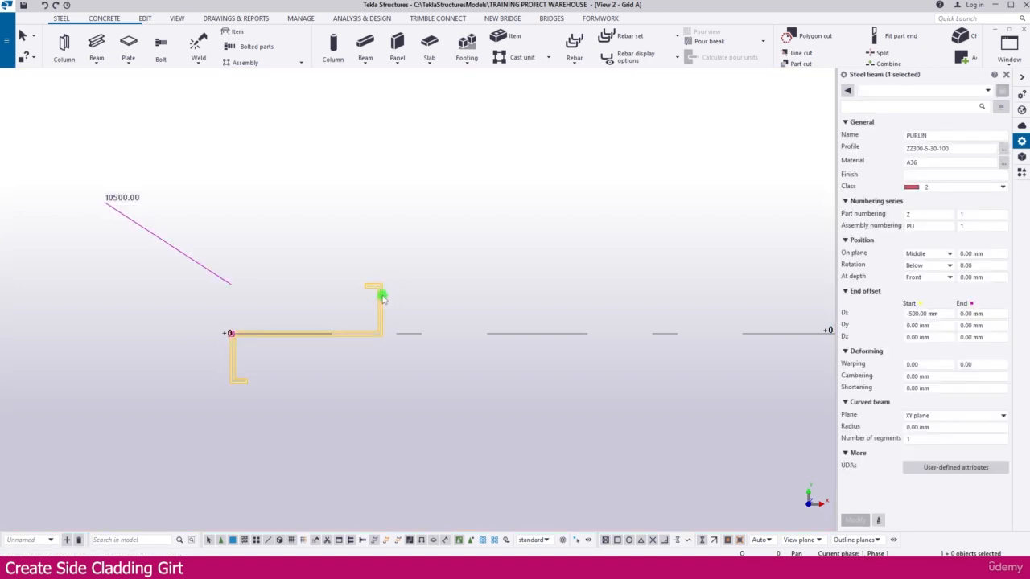
right_click(383, 296)
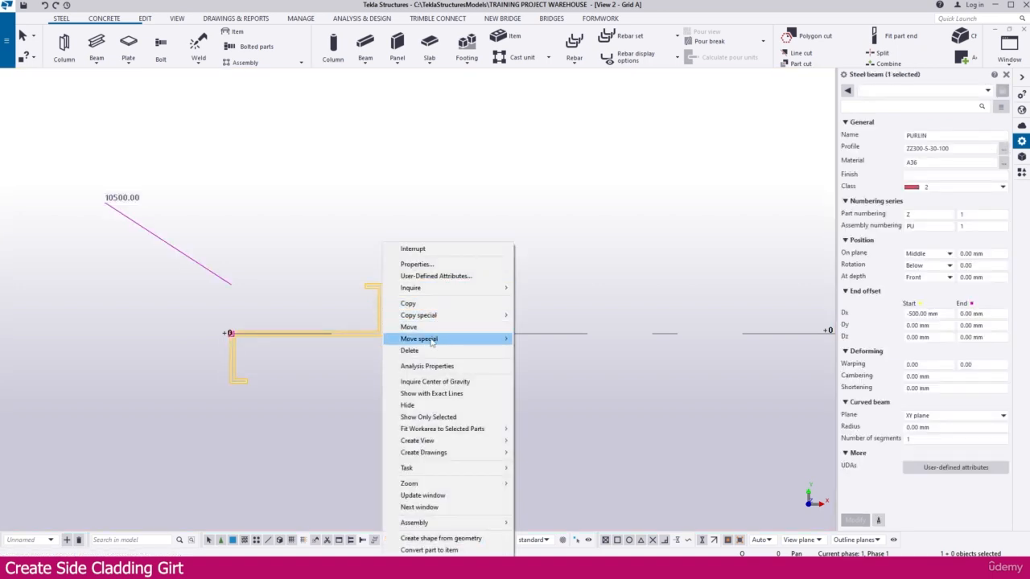
mouse_move(430, 341)
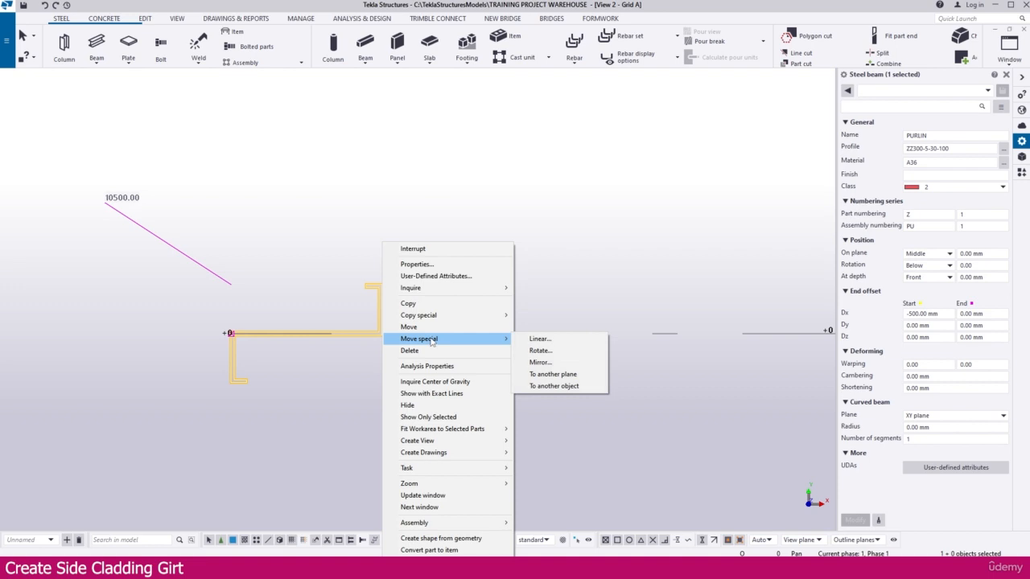
click(539, 361)
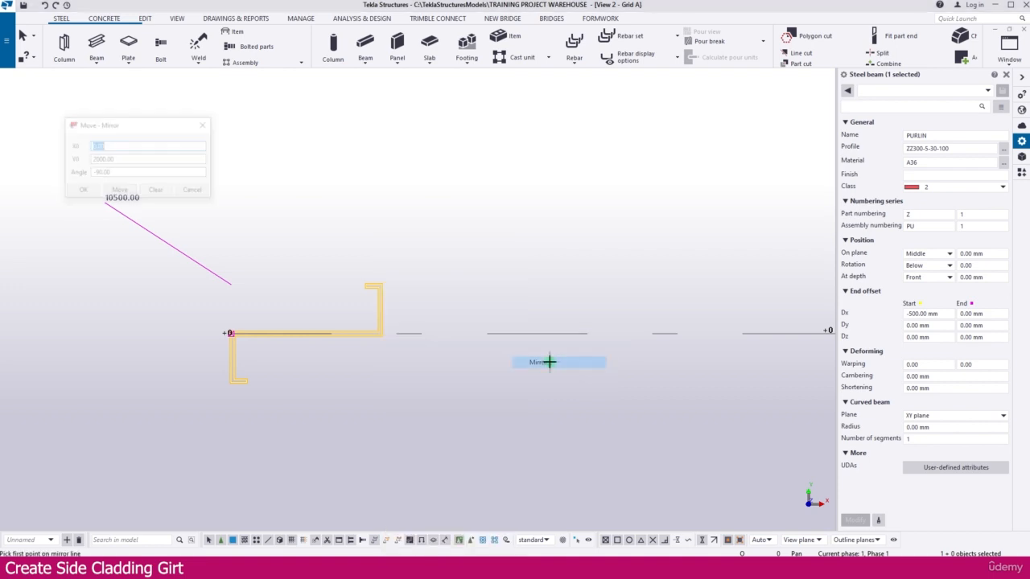
click(499, 333)
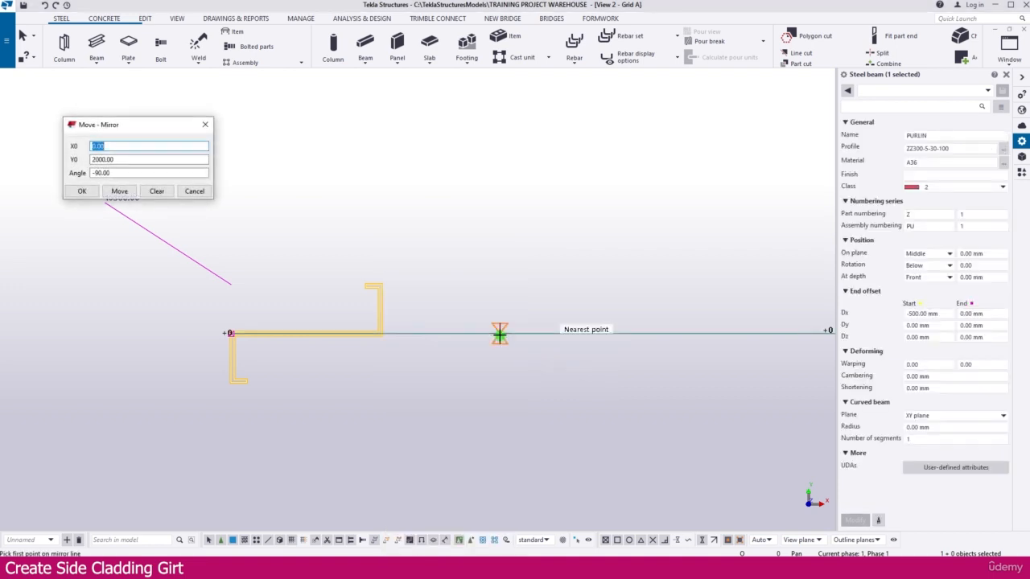
click(620, 334)
click(119, 192)
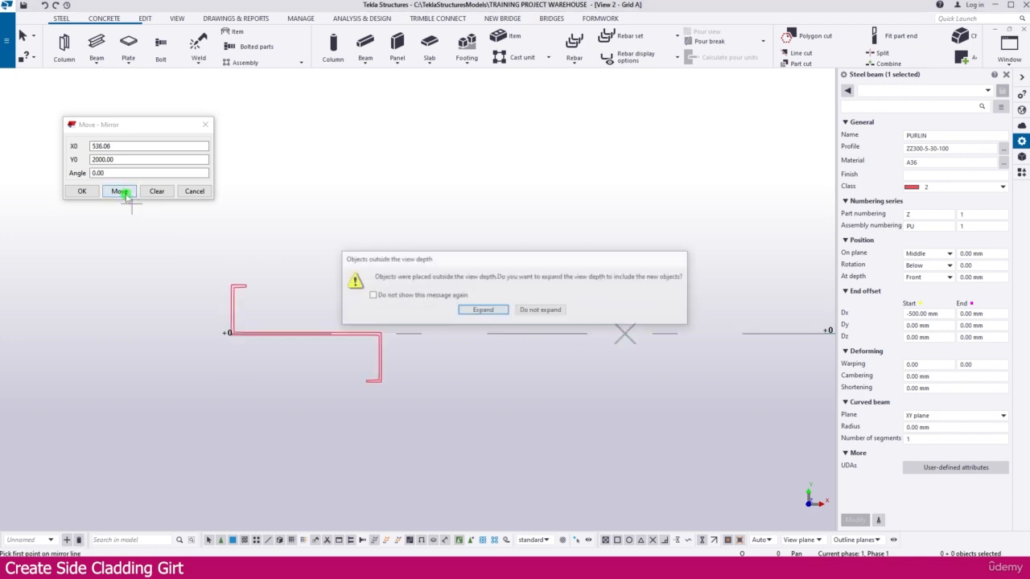
click(558, 310)
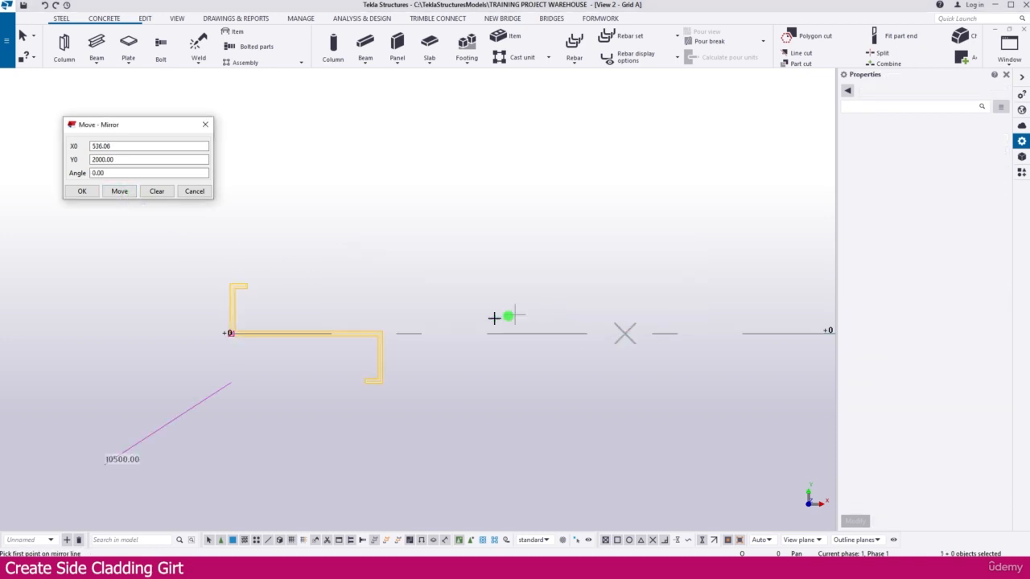
scroll(391, 345, down, 2)
key(Escape)
key(Escape)
scroll(369, 323, up, 3)
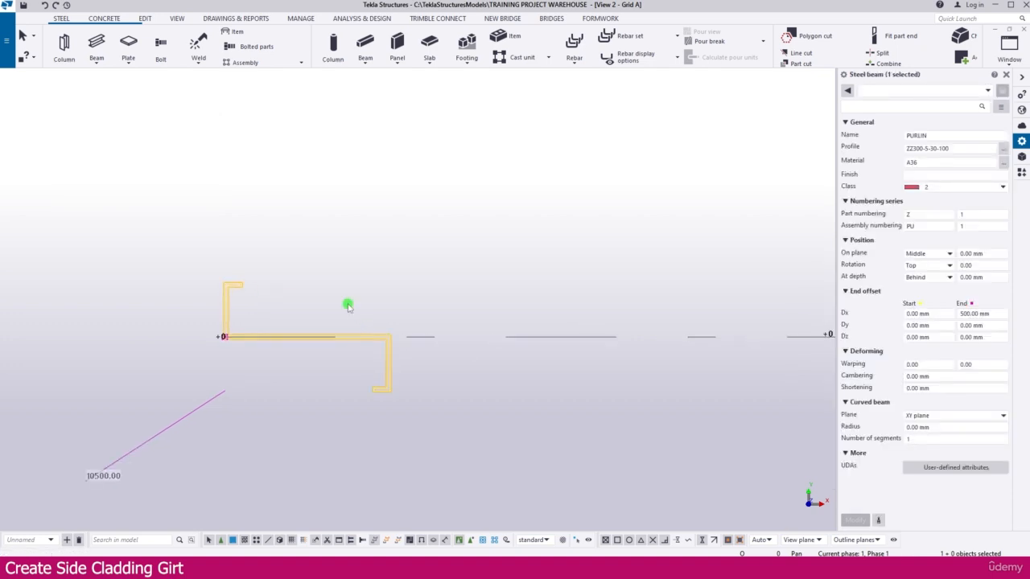
- Move the mirrored beam from its end point on the +0 line to the outer lower corner of the base plate at grid 3
click(347, 305)
click(222, 300)
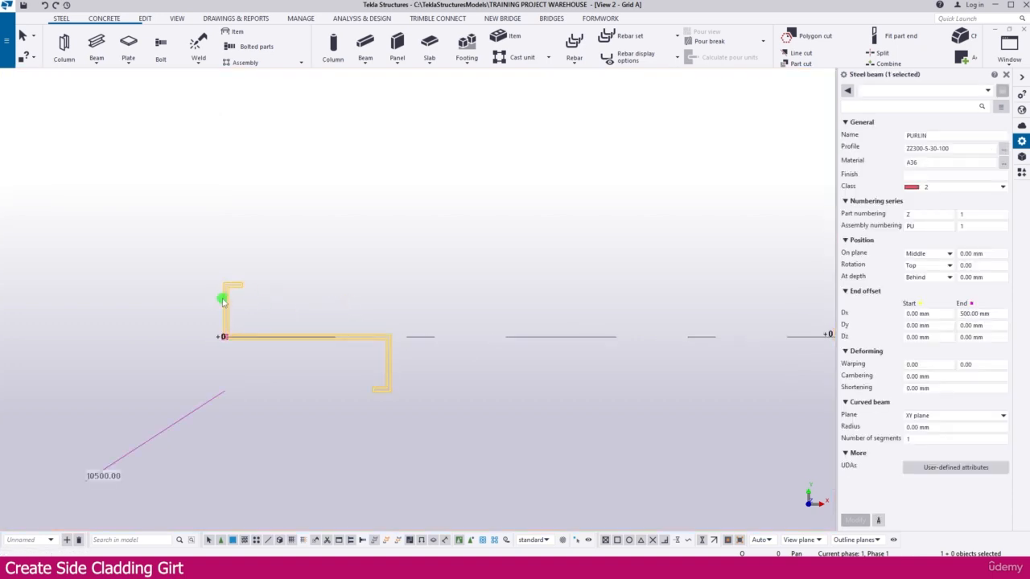
right_click(263, 249)
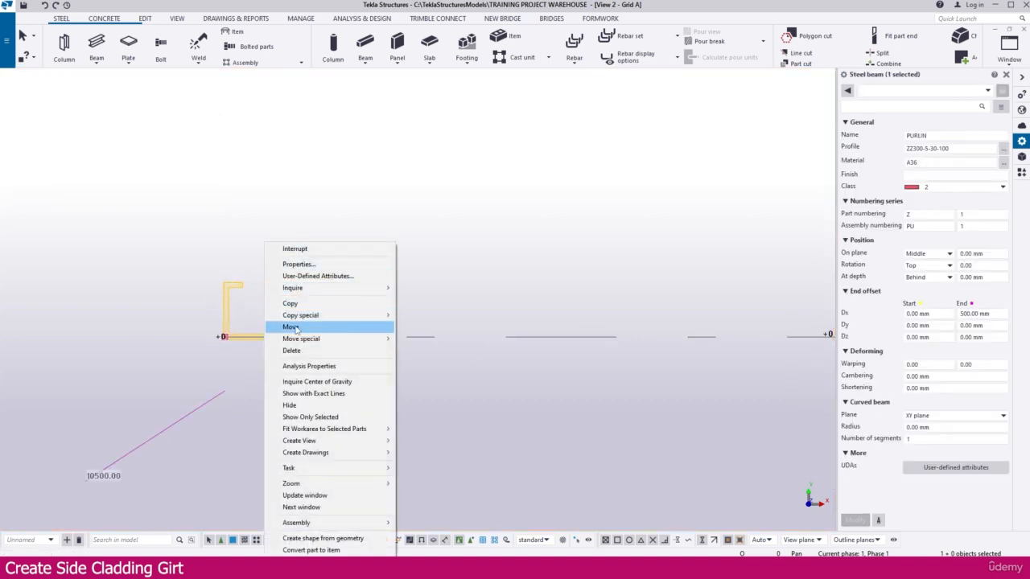
click(291, 326)
scroll(226, 336, up, 5)
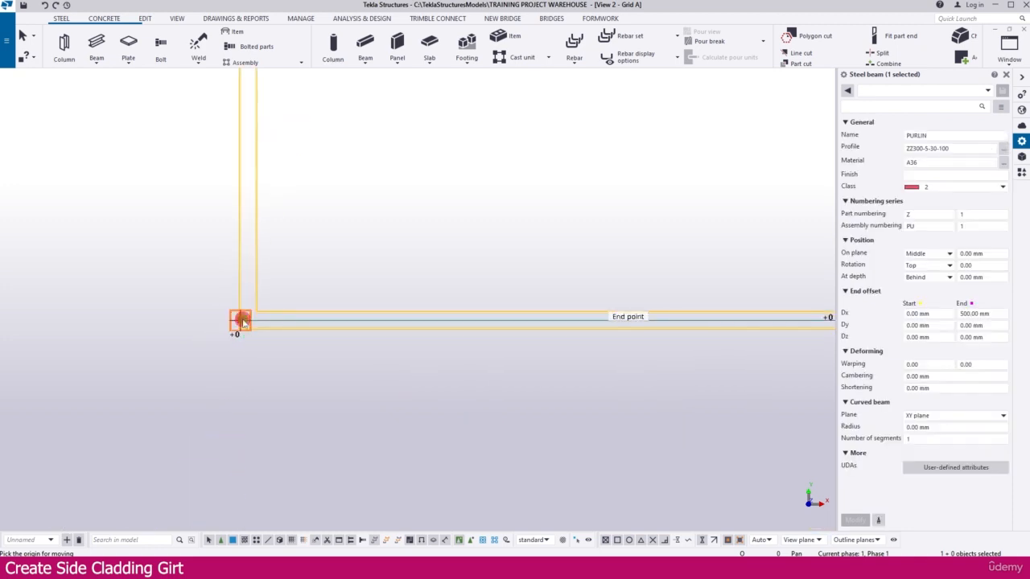
click(241, 320)
scroll(202, 279, down, 5)
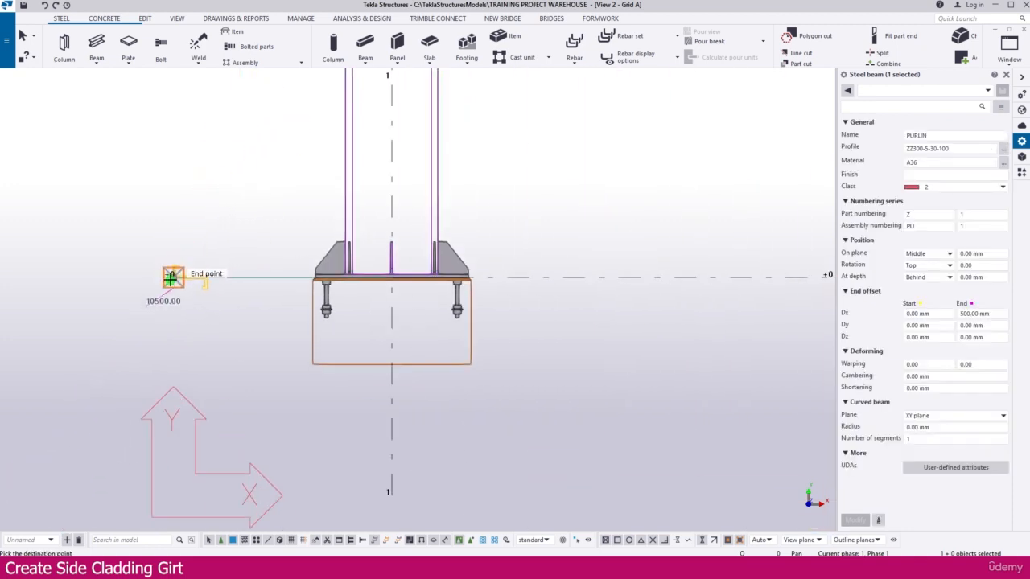
scroll(171, 277, down, 8)
middle_drag(622, 333, 366, 333)
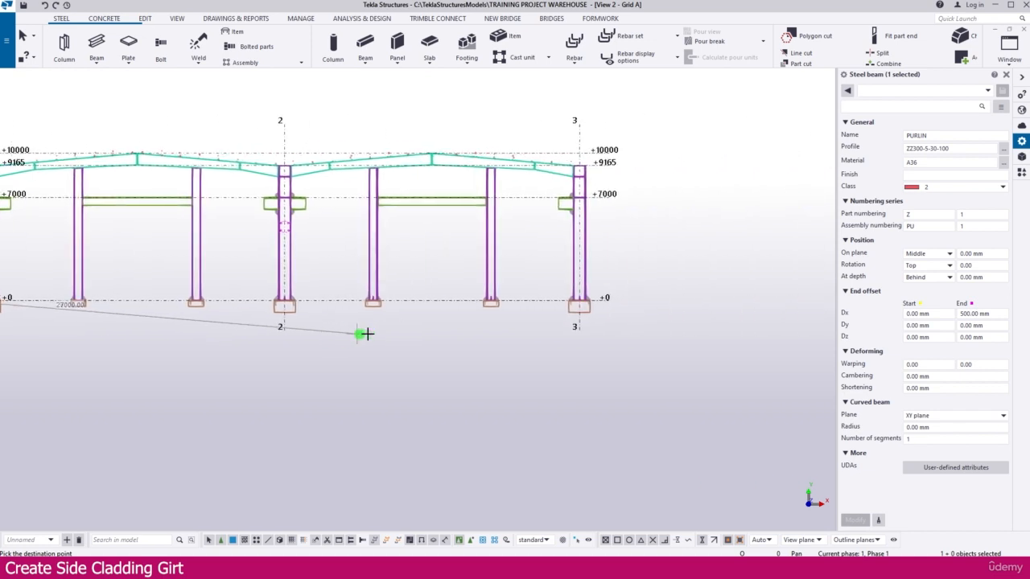
scroll(616, 294, up, 10)
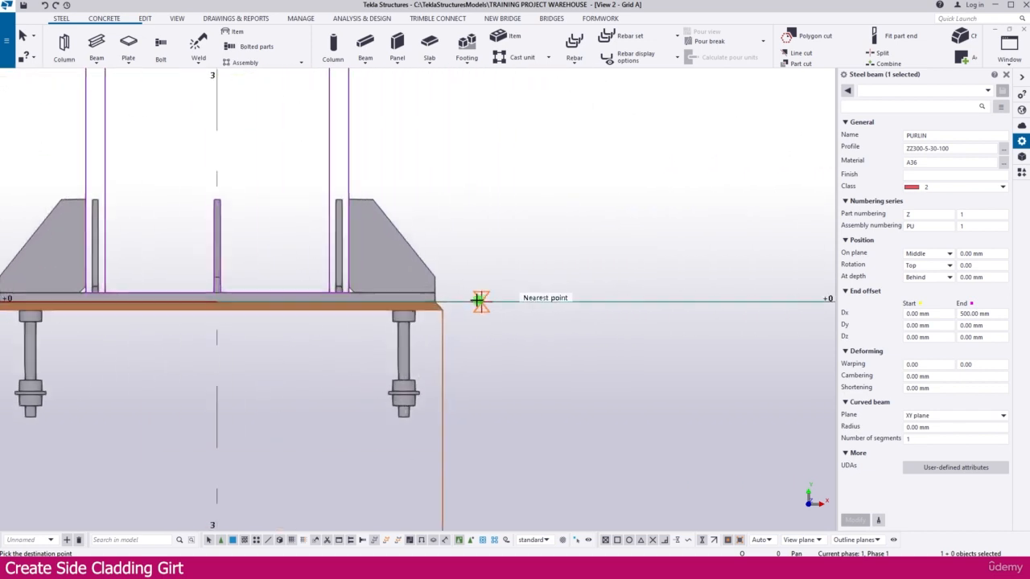
scroll(453, 299, up, 4)
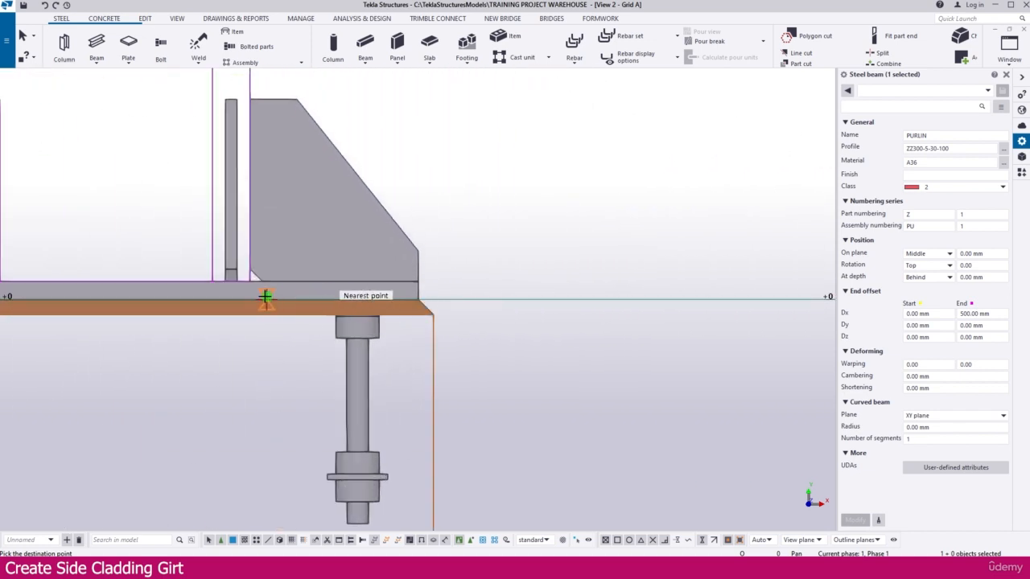
scroll(265, 297, up, 2)
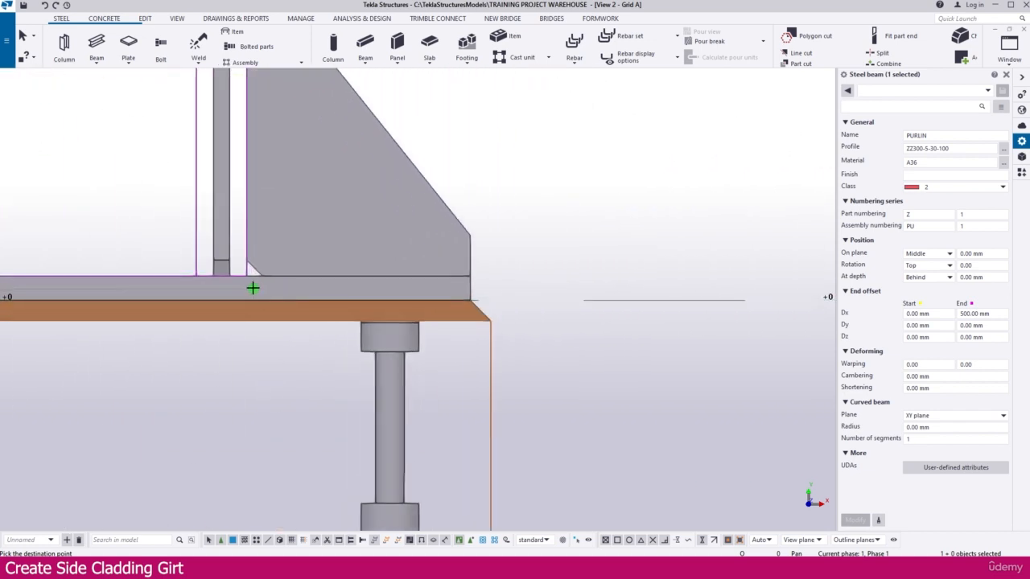
click(471, 300)
click(465, 307)
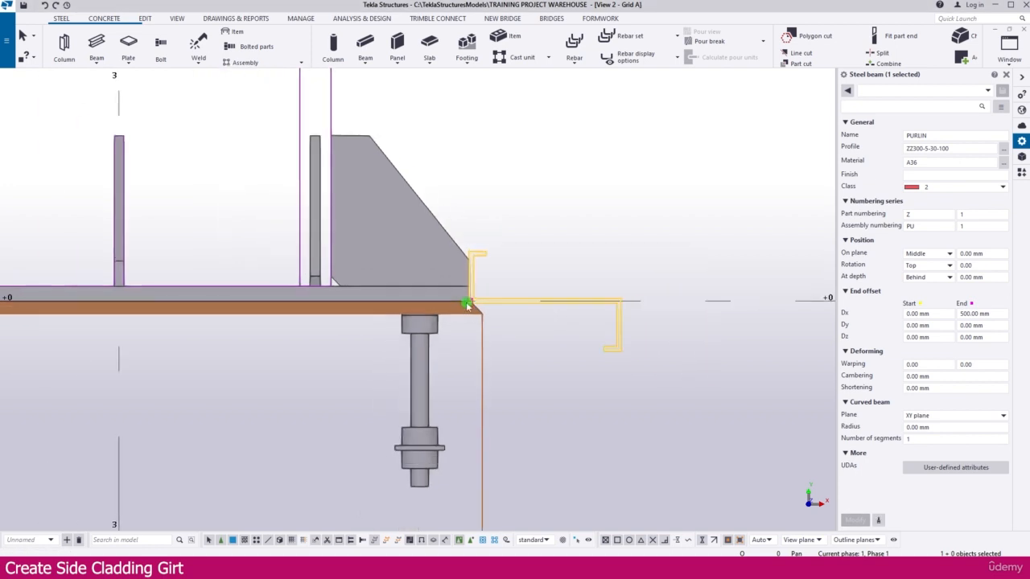
scroll(466, 304, down, 1)
click(666, 341)
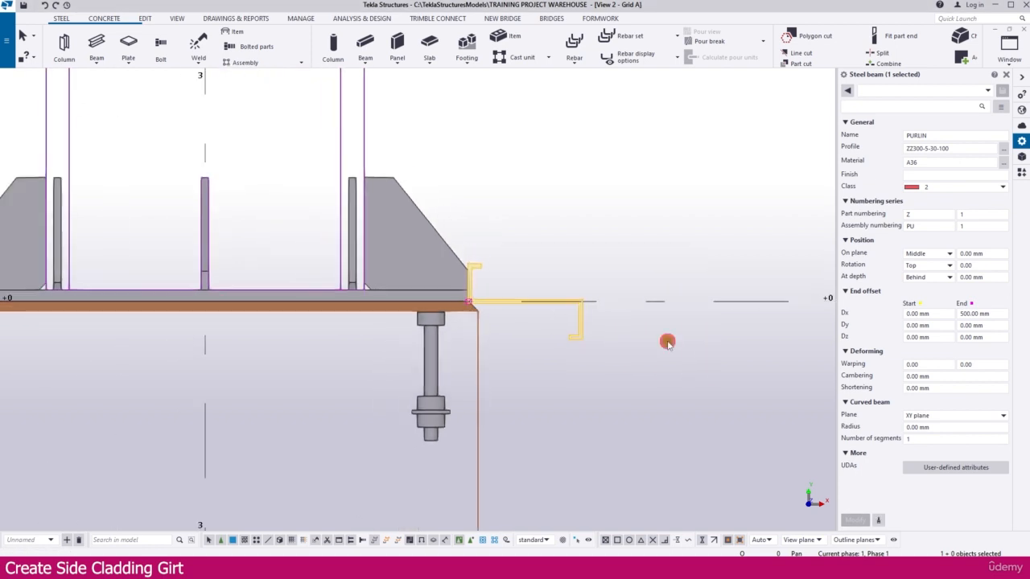
click(582, 321)
middle_drag(581, 321, 456, 329)
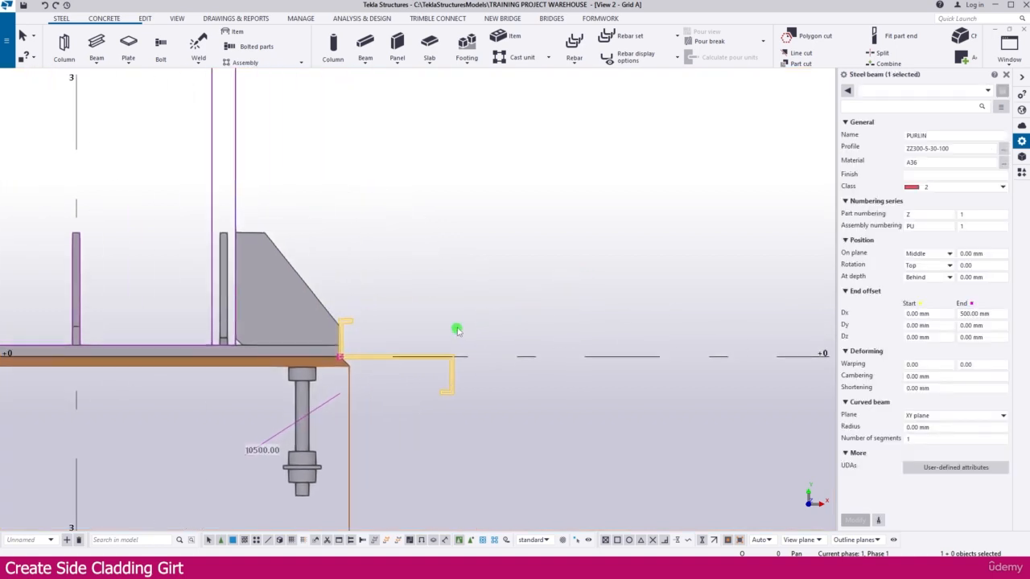
- Move the Z-profile beam linearly by 530 mm in Y without expanding the view depth
right_click(469, 284)
mouse_move(525, 341)
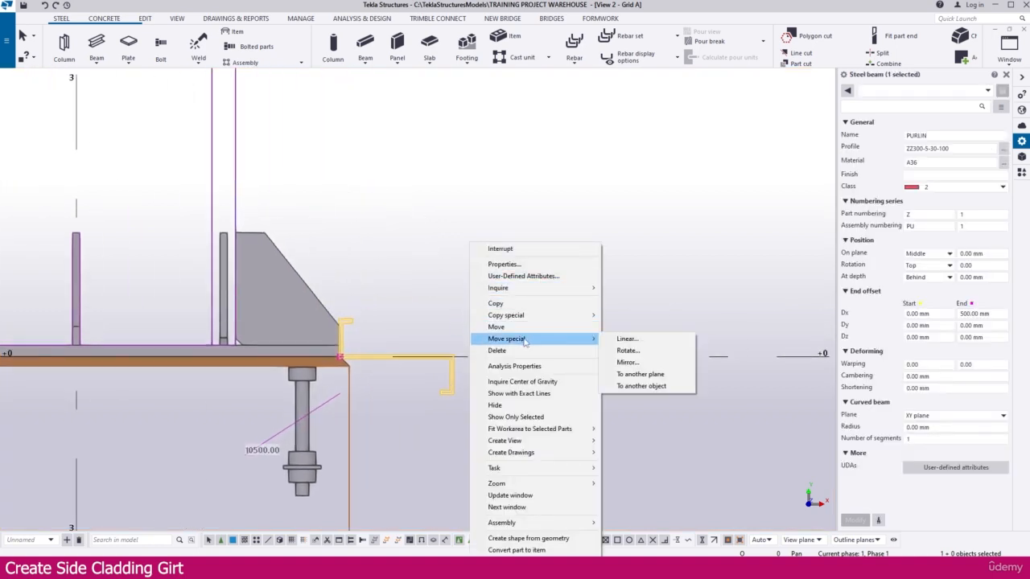
click(627, 339)
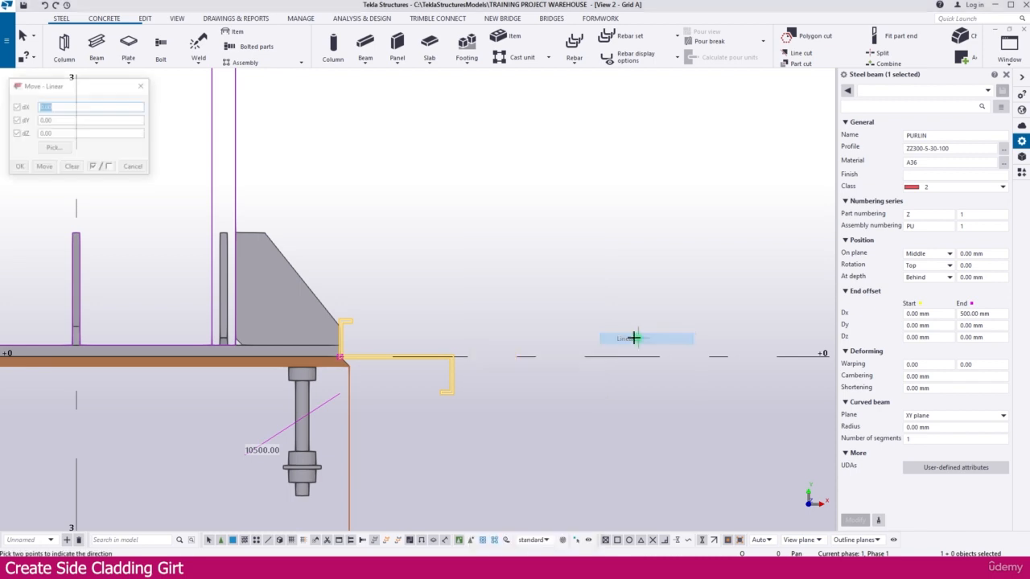
double_click(87, 121)
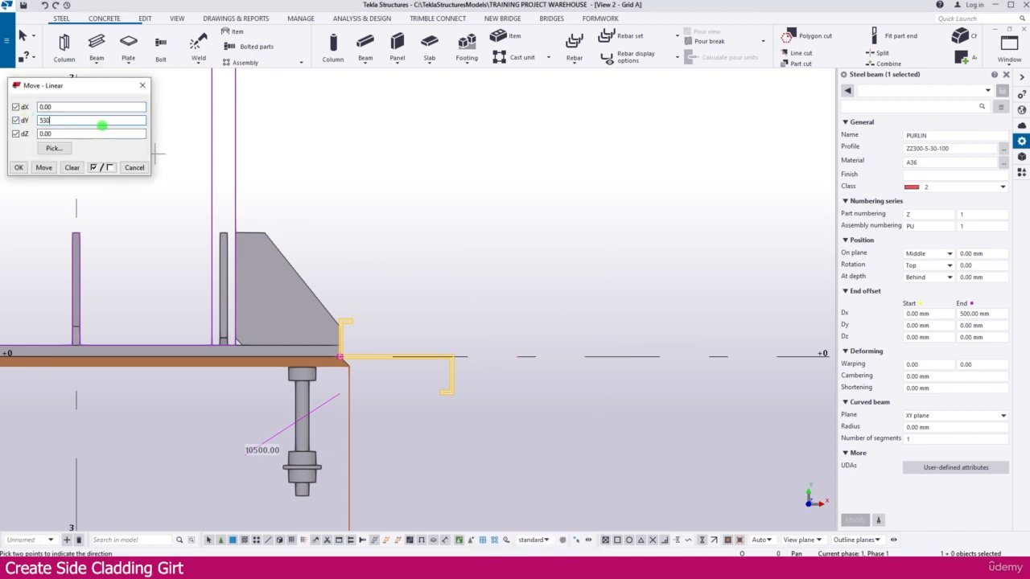
text(530)
click(43, 168)
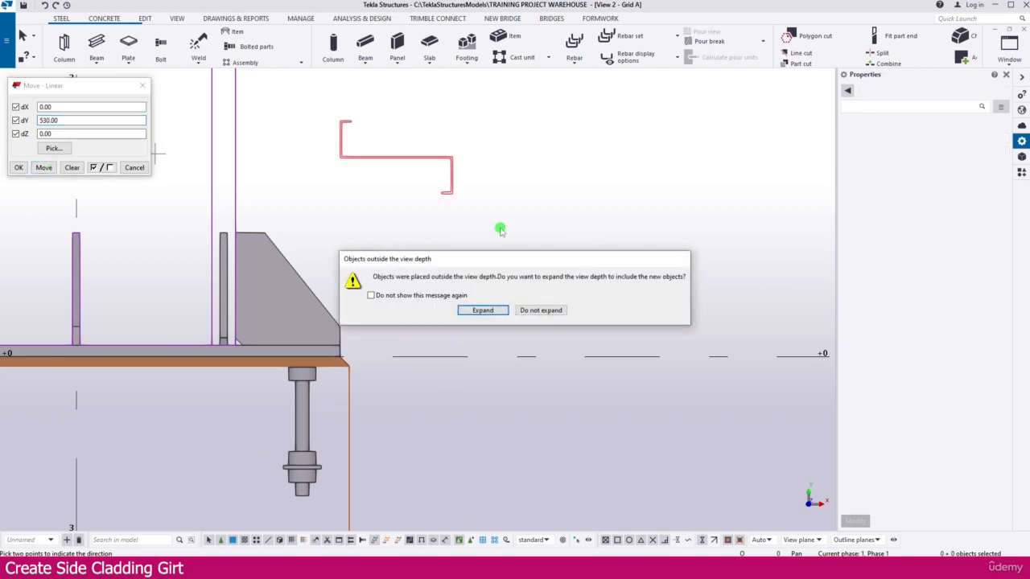
click(547, 312)
- Move the Z-profile beam horizontally from its end point onto the outer flange face of the grid 3 column, and deselect it
scroll(494, 308, down, 5)
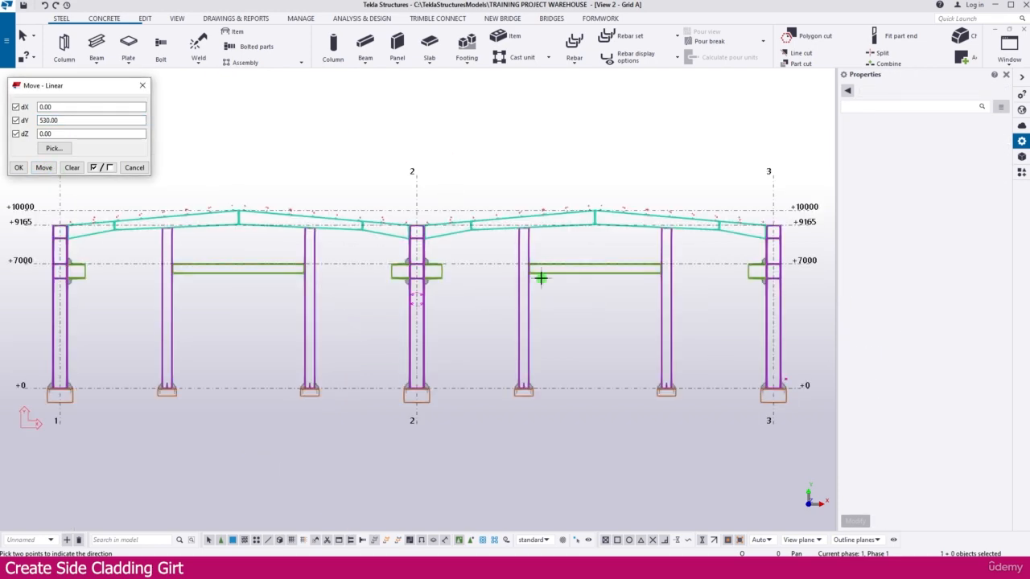
scroll(558, 389, up, 5)
scroll(540, 445, up, 6)
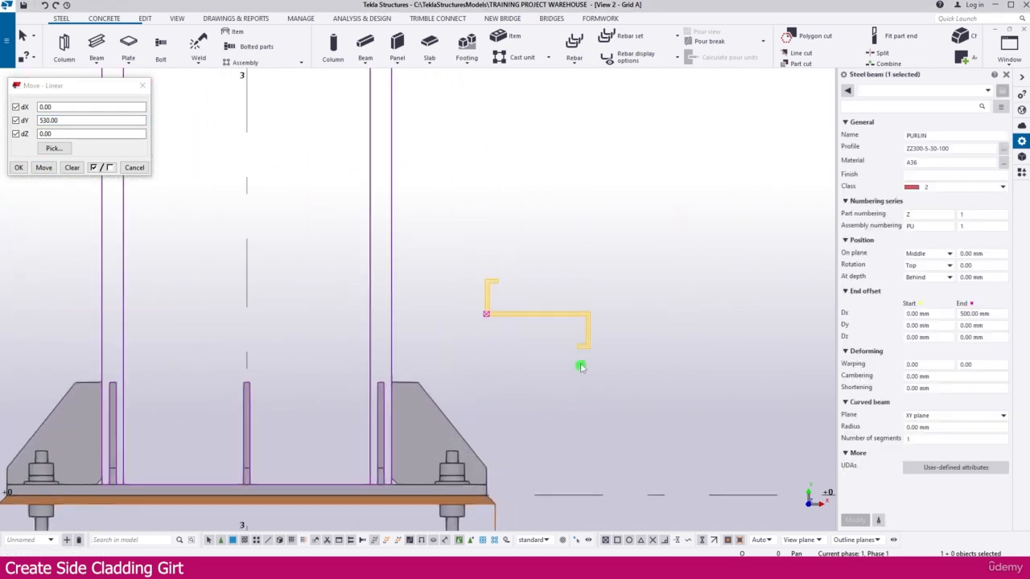
right_click(538, 290)
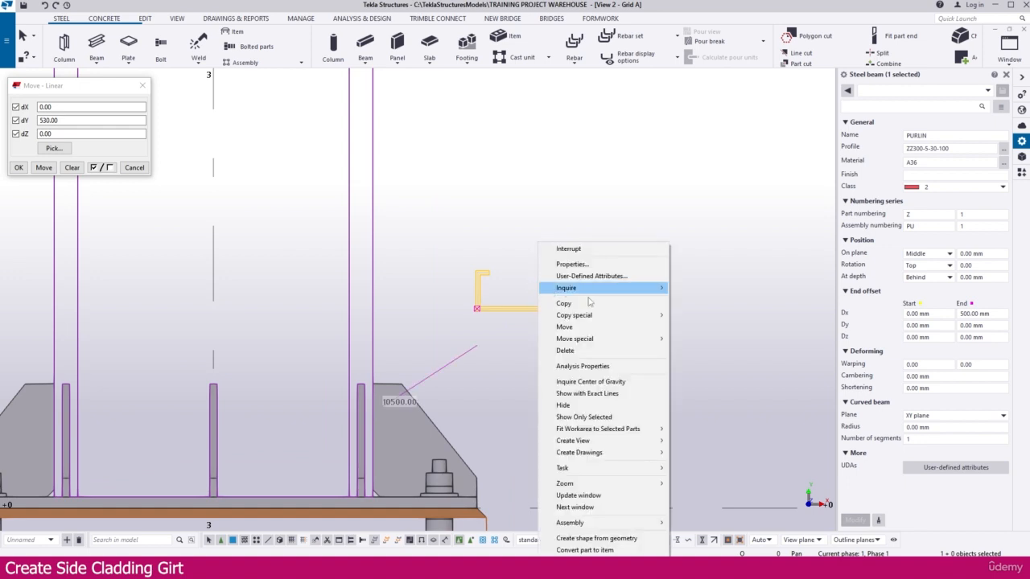
click(579, 327)
scroll(471, 306, up, 4)
scroll(474, 302, up, 2)
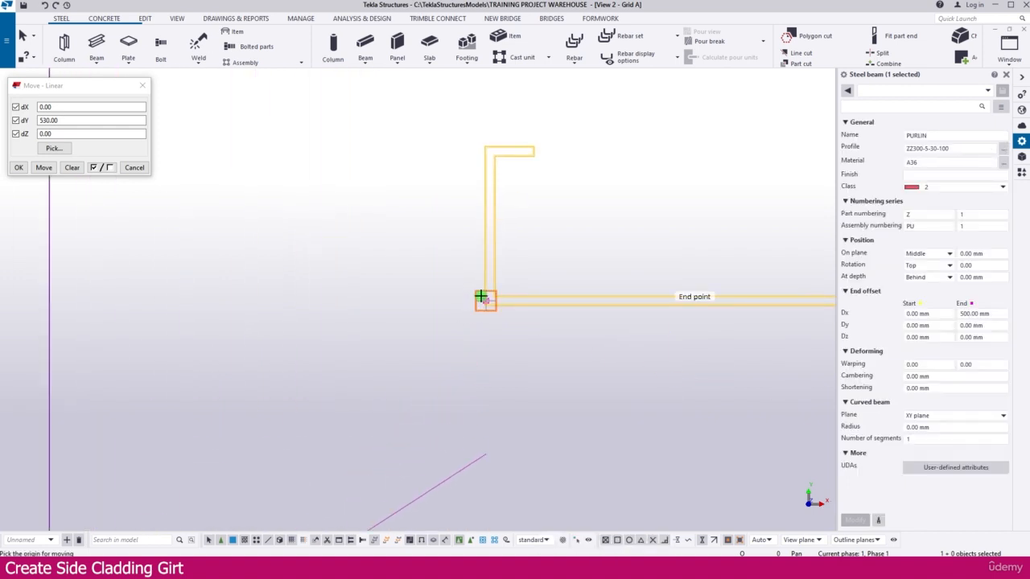
click(483, 298)
scroll(483, 299, down, 2)
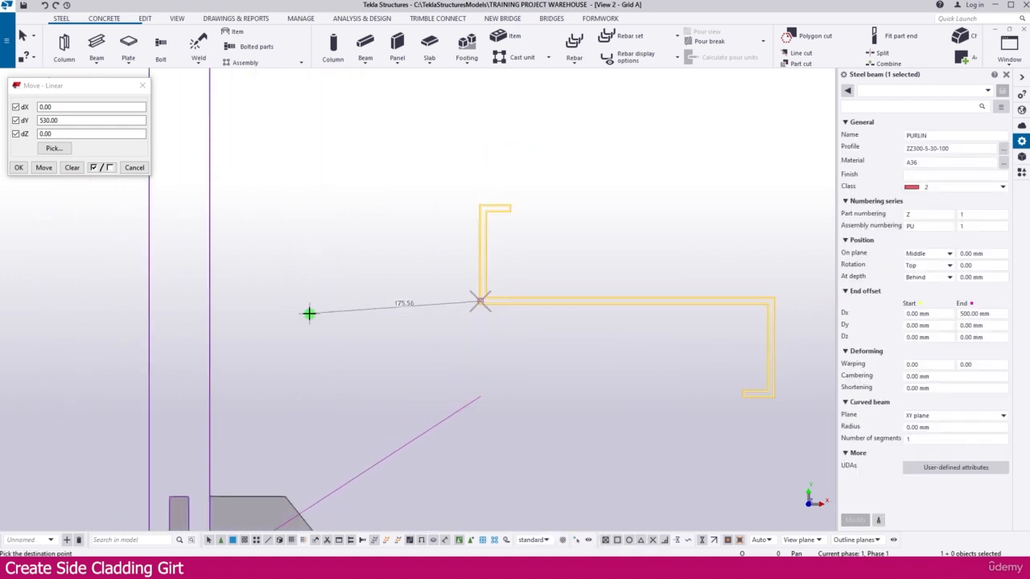
click(211, 297)
scroll(212, 299, down, 3)
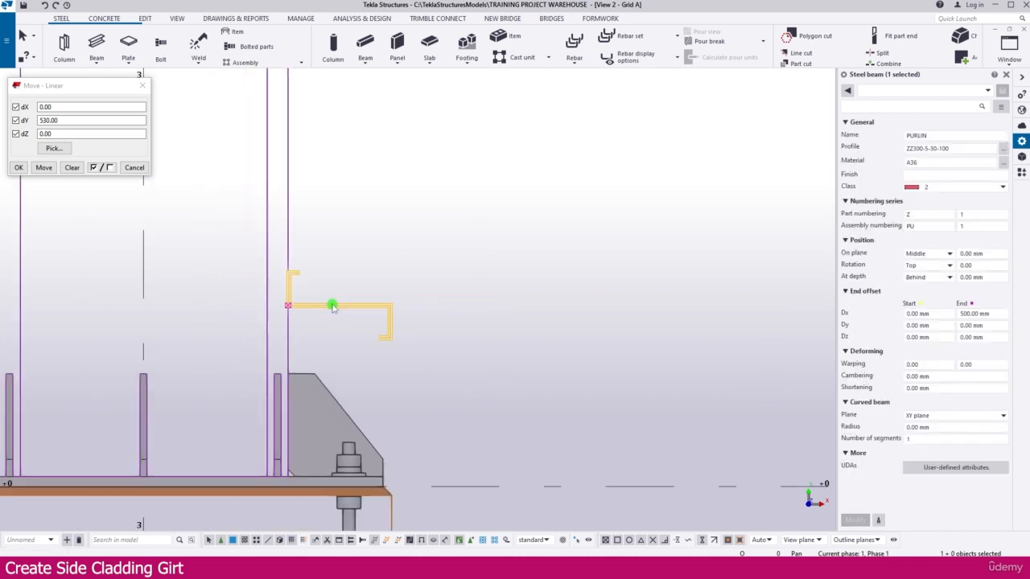
click(425, 332)
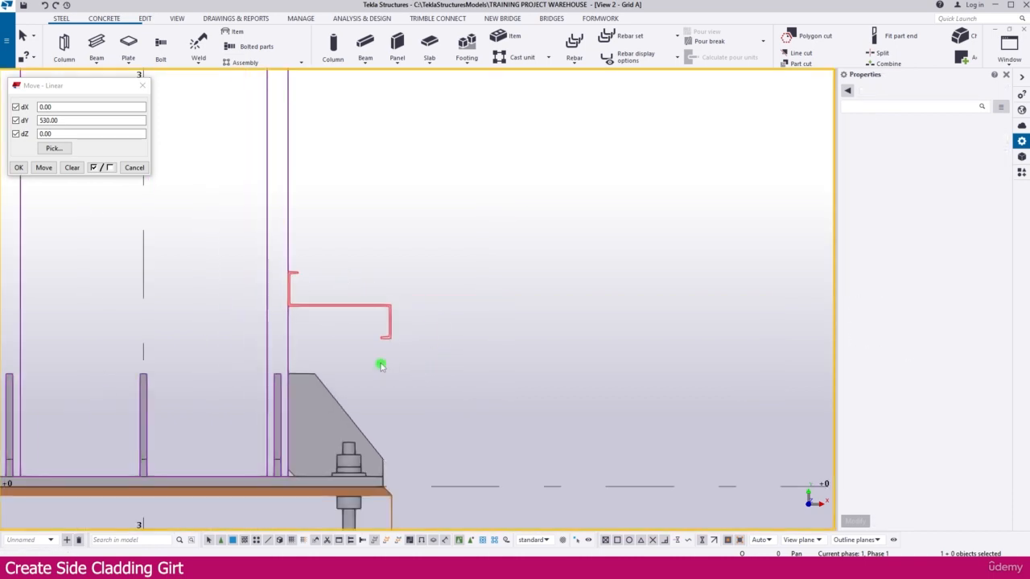
- Reselect the Z-profile beam at the grid 3 column and close the linear move settings
scroll(404, 344, down, 1)
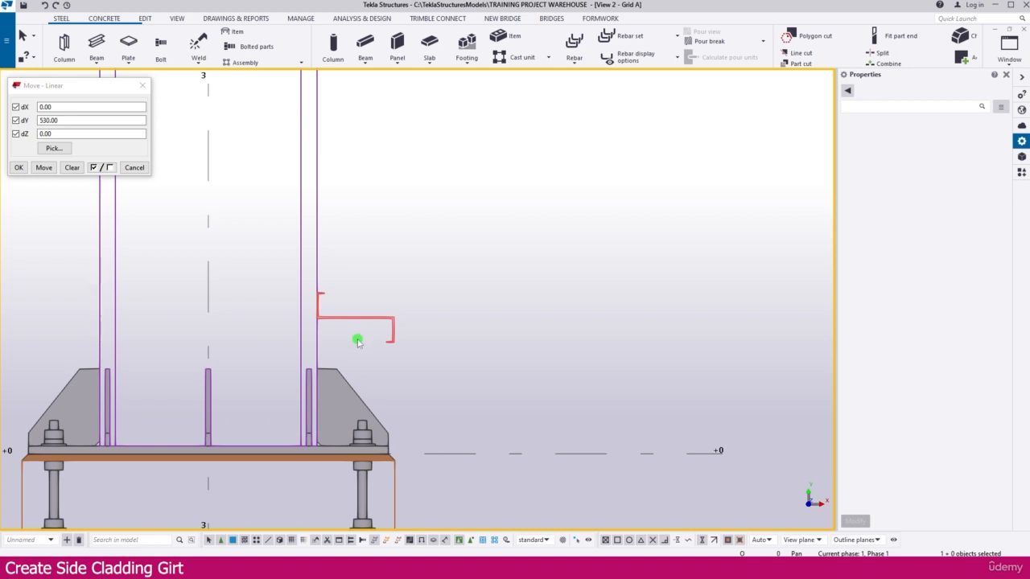
middle_drag(453, 303, 435, 324)
click(382, 342)
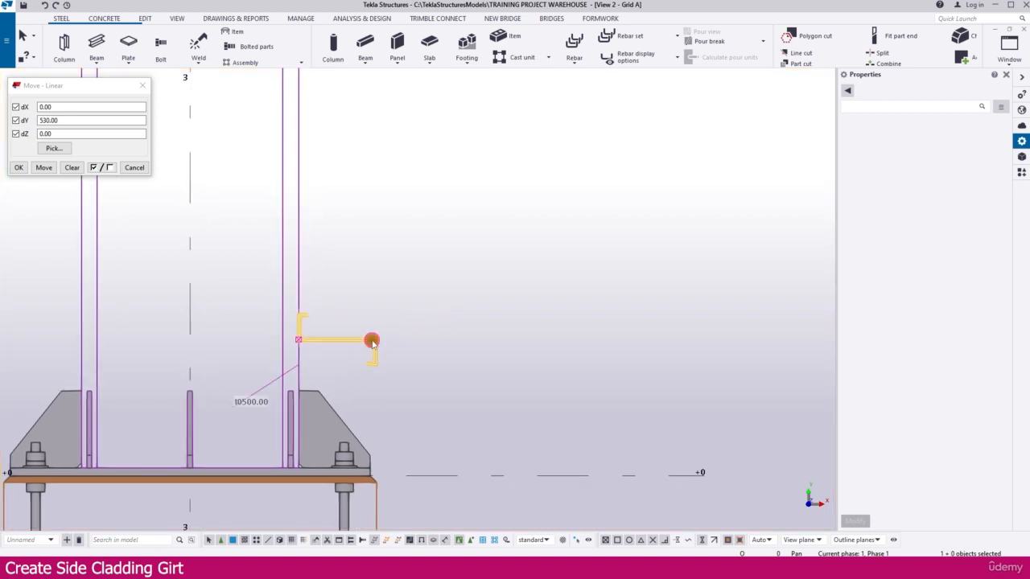
scroll(371, 342, down, 2)
scroll(372, 342, down, 2)
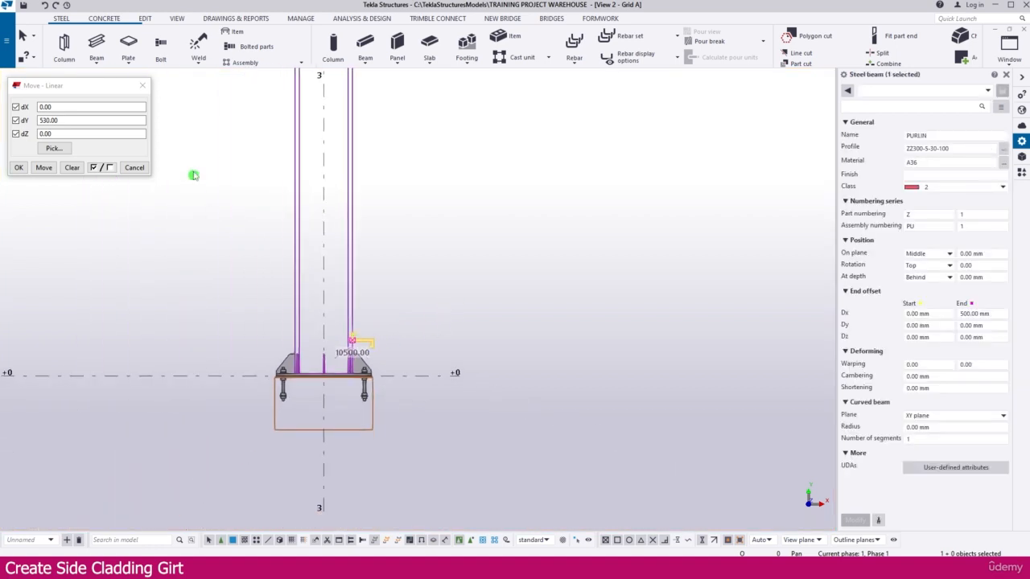
click(141, 86)
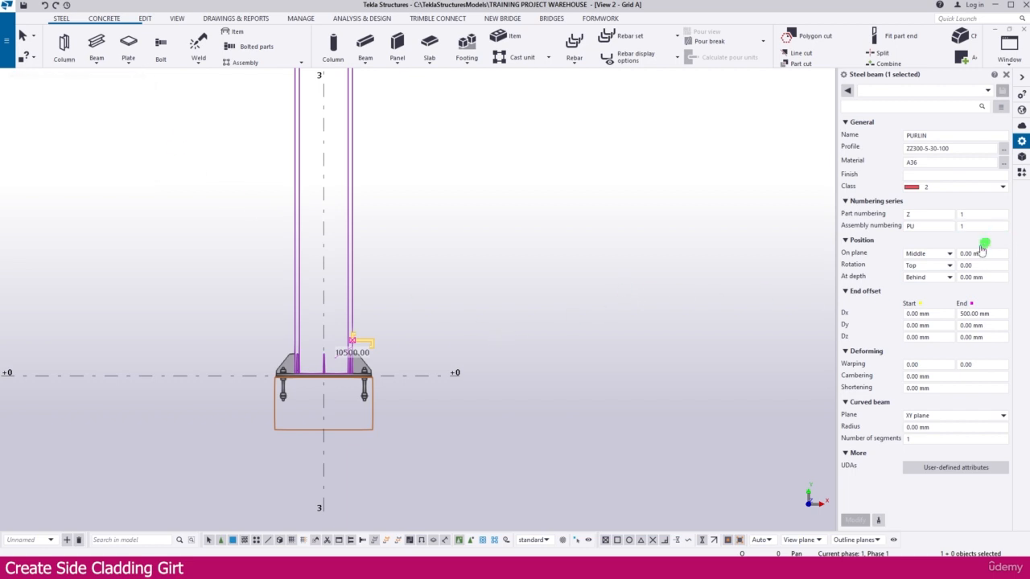
- Deselect the beam and switch to the isometric view, focused on the girt along grid 3 between A and B
click(940, 325)
click(987, 313)
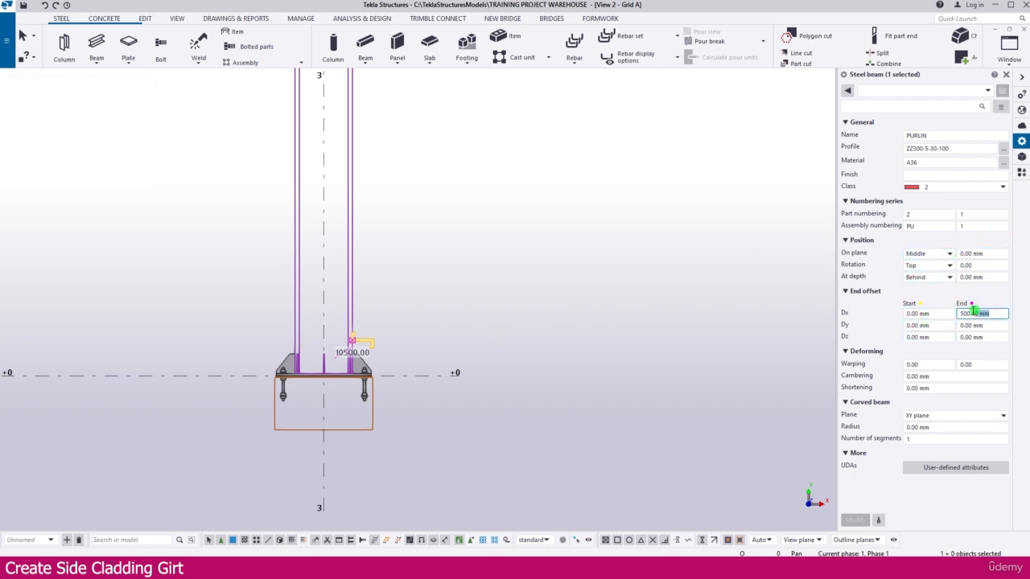
click(576, 249)
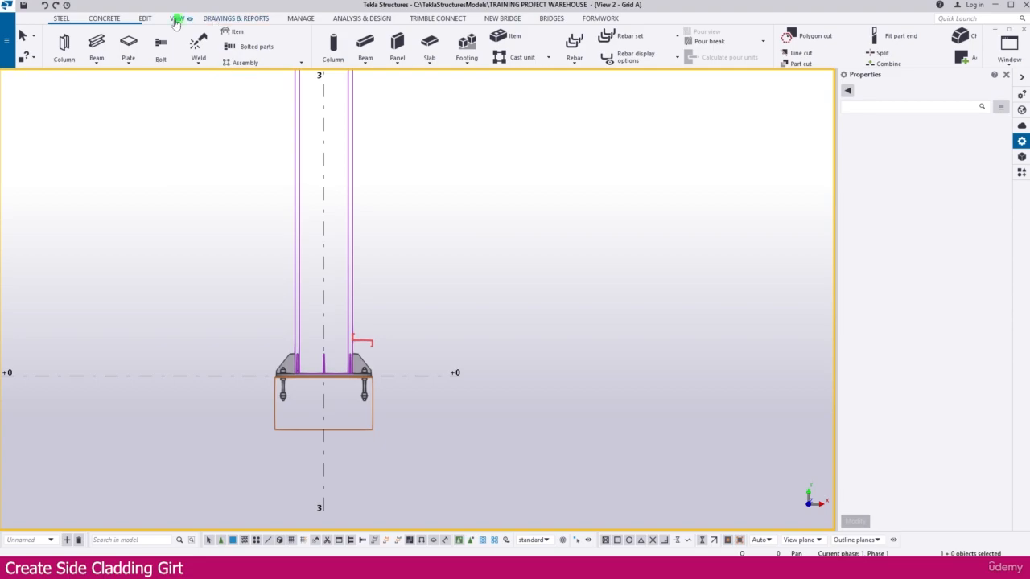
key(ctrl+Tab)
scroll(476, 300, down, 6)
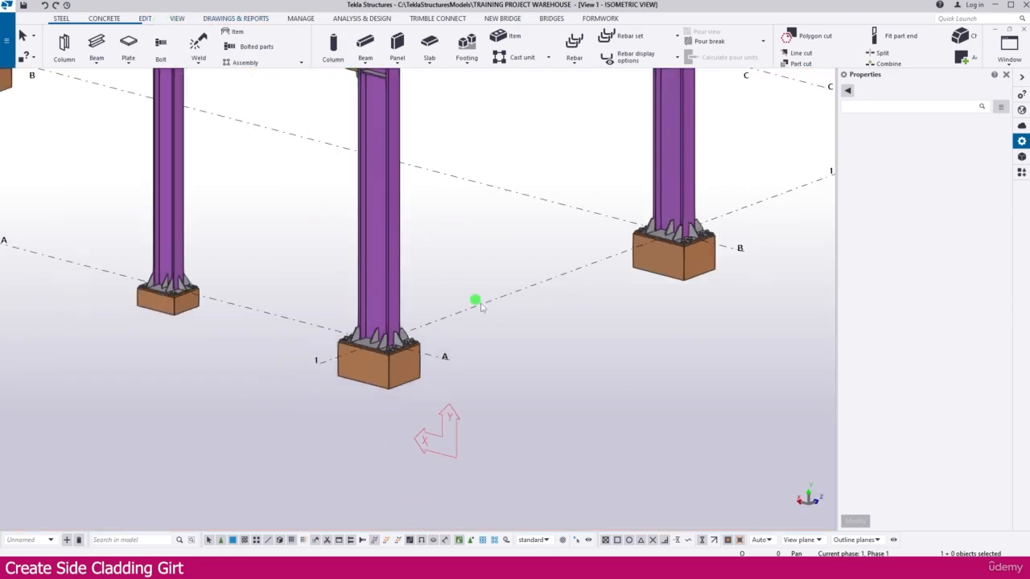
scroll(590, 318, down, 5)
ctrl+middle_drag(302, 238, 560, 285)
scroll(558, 283, up, 8)
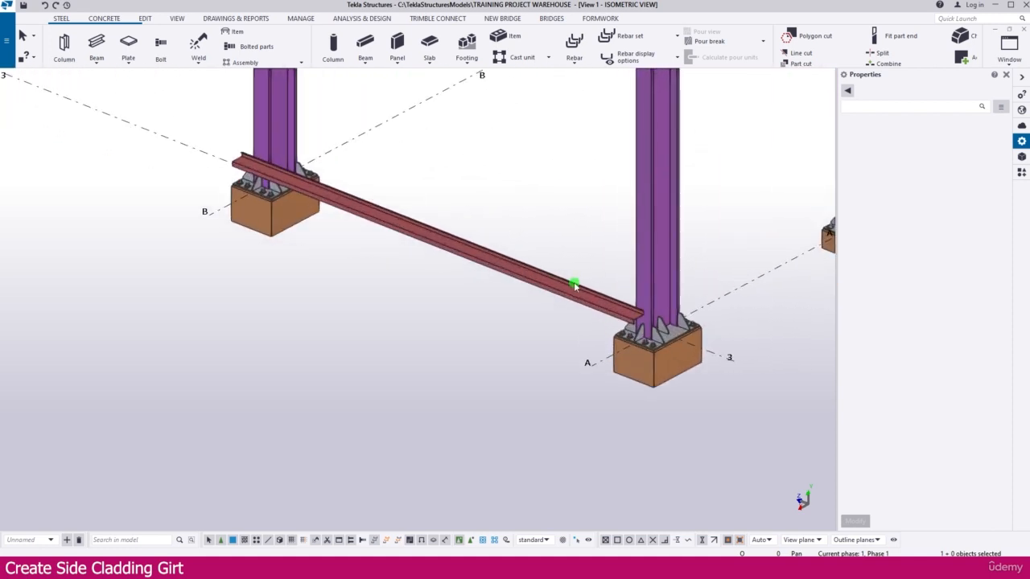
- Set the girt's Dx end offsets to -475 mm at the start and 0 at the end, and apply the change
click(550, 283)
click(981, 313)
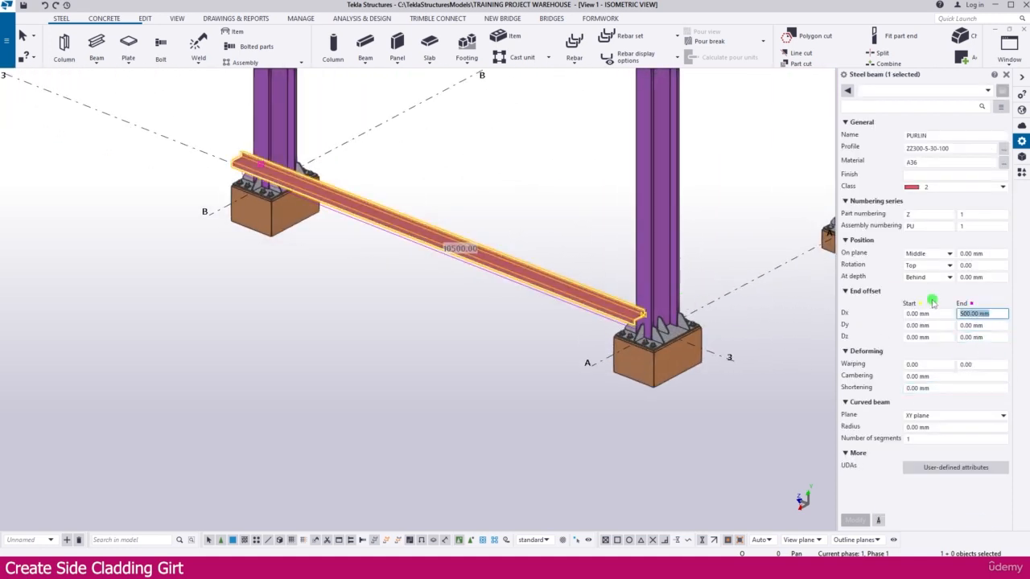
text(0)
drag(938, 313, 852, 303)
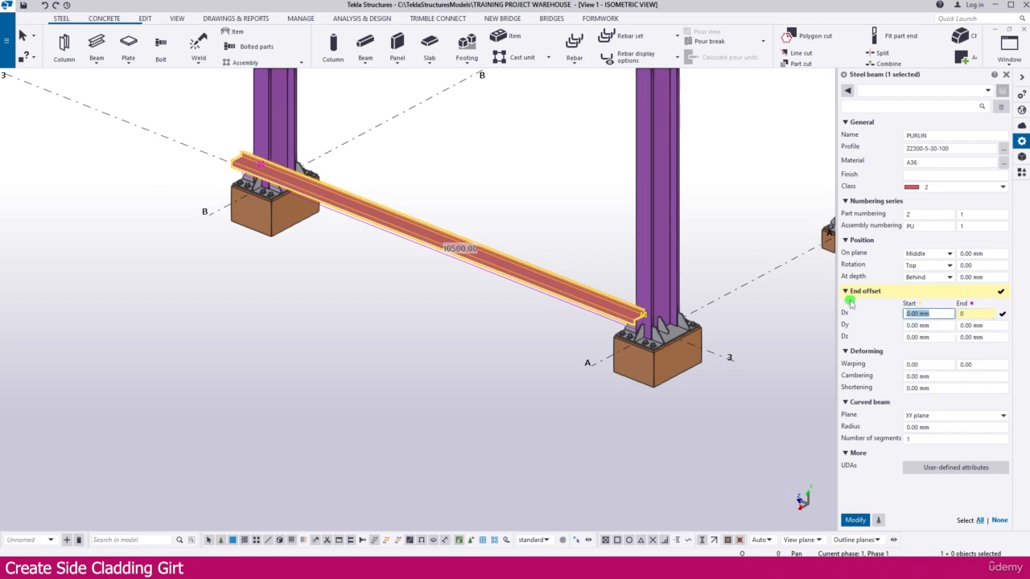
text(-475)
click(862, 520)
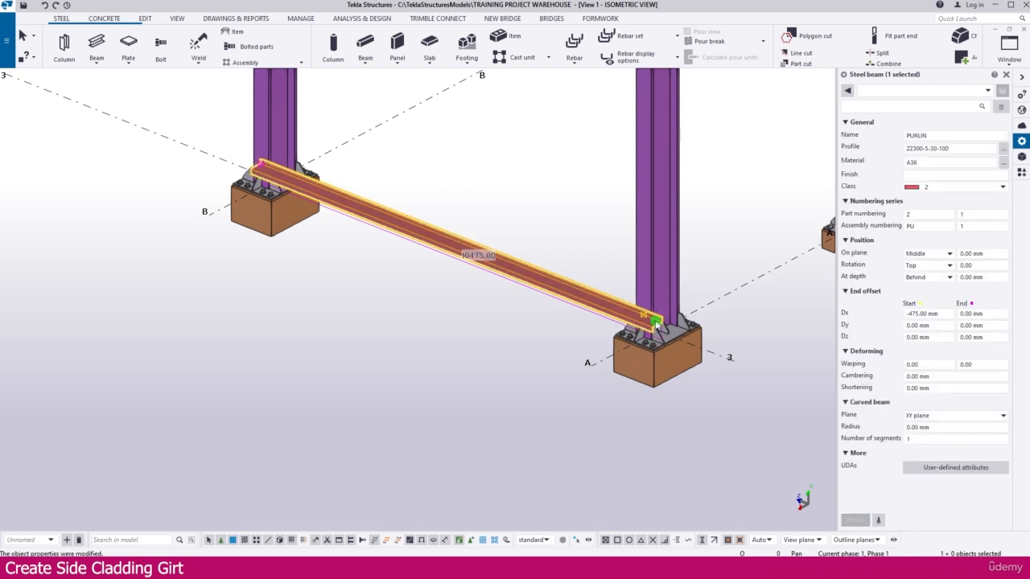
scroll(258, 168, up, 2)
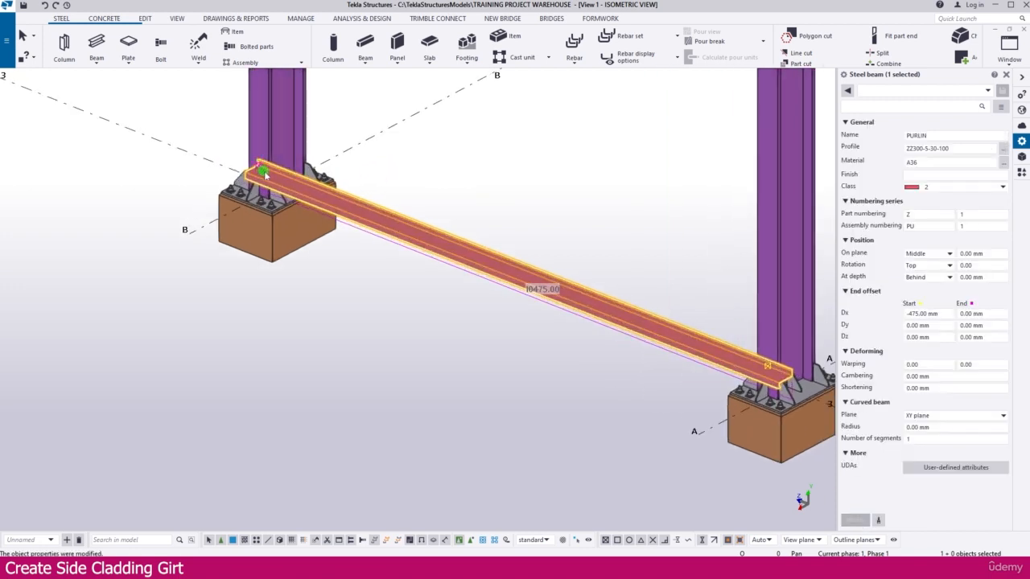
- Copy the girt along grid 3 from the grid A label point to the grid B label point, and end the copying
scroll(264, 172, down, 5)
scroll(329, 362, up, 4)
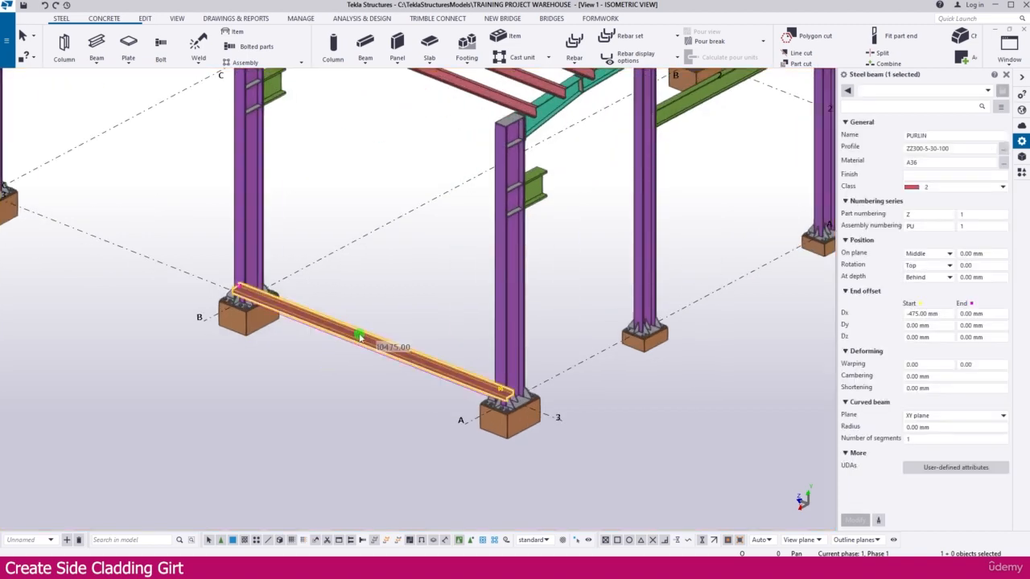
right_click(368, 311)
click(398, 303)
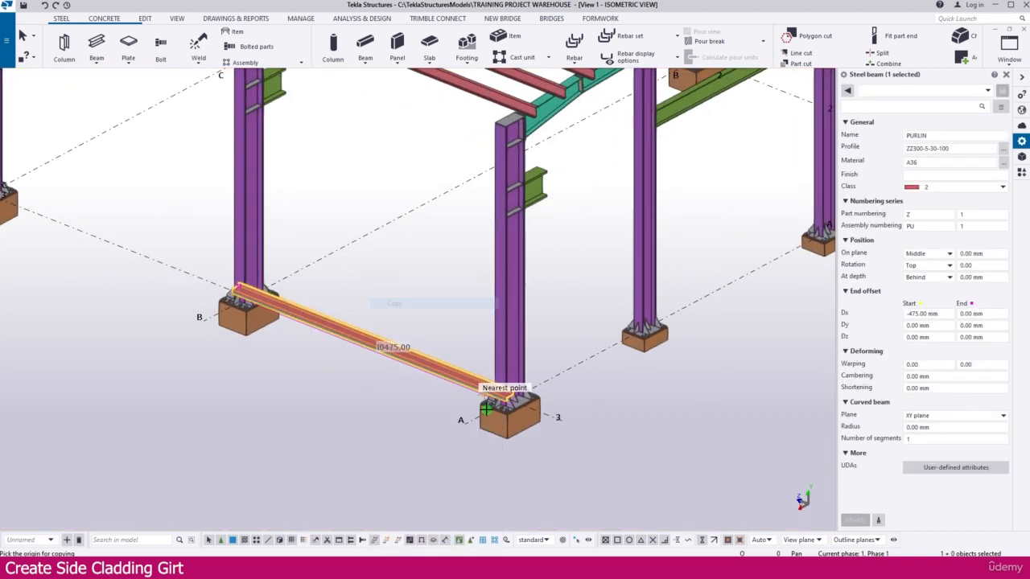
click(466, 414)
scroll(349, 408, up, 2)
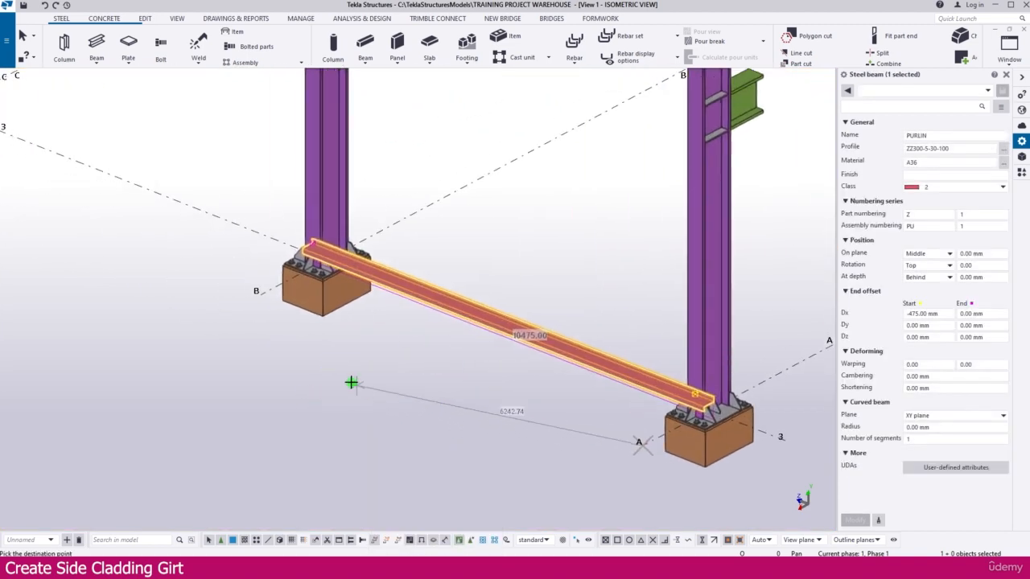
click(259, 295)
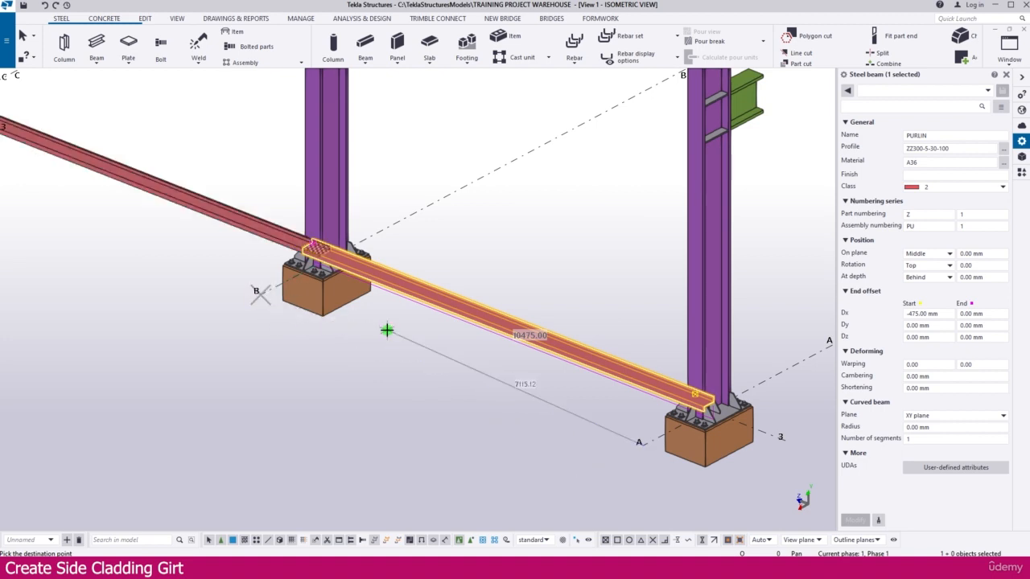
key(Escape)
click(448, 236)
- Set the start Dx offset of the copied girt between grids B and C to 0, apply it and deselect the girt
scroll(294, 242, up, 4)
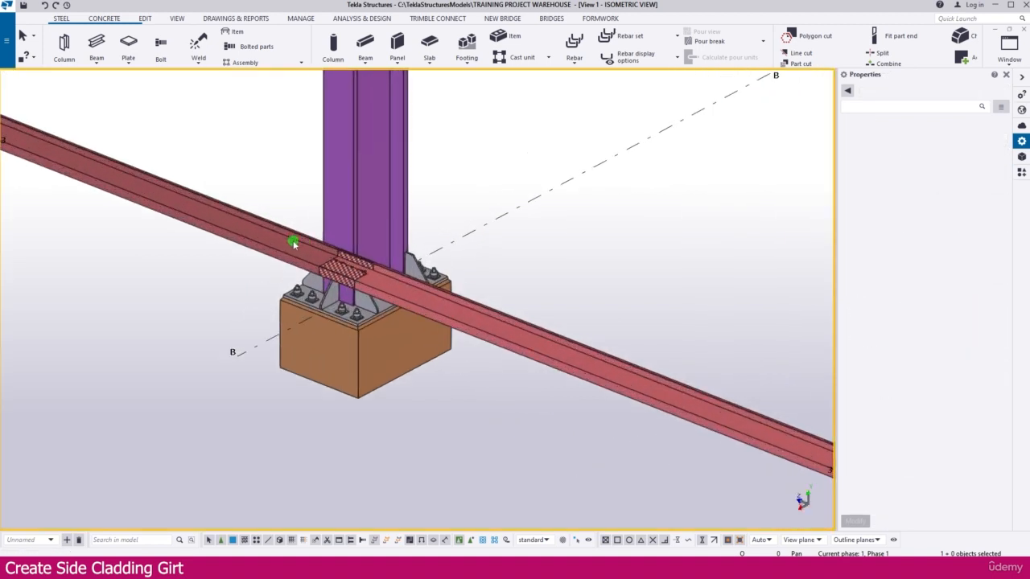
click(296, 250)
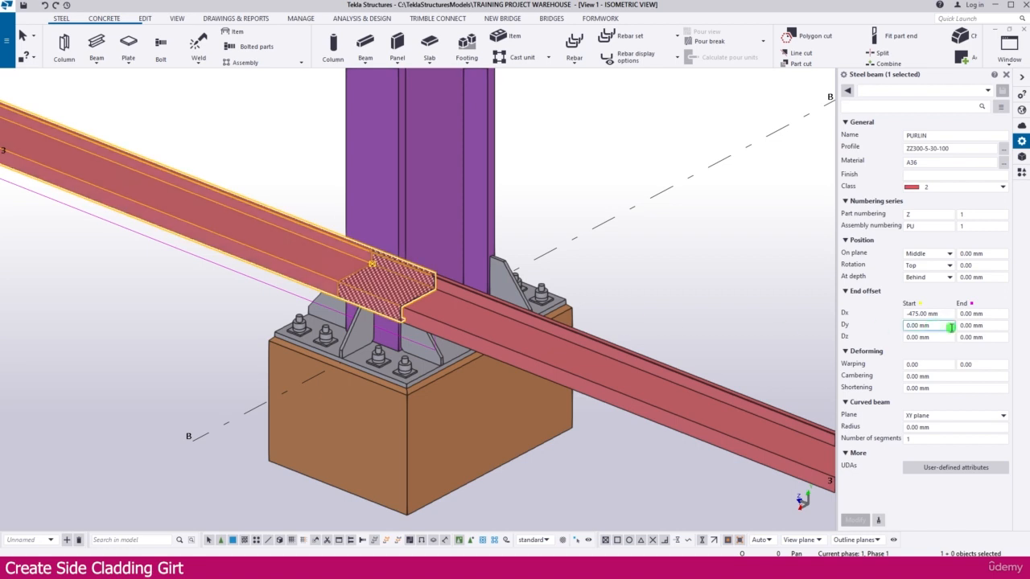
click(943, 319)
text(0)
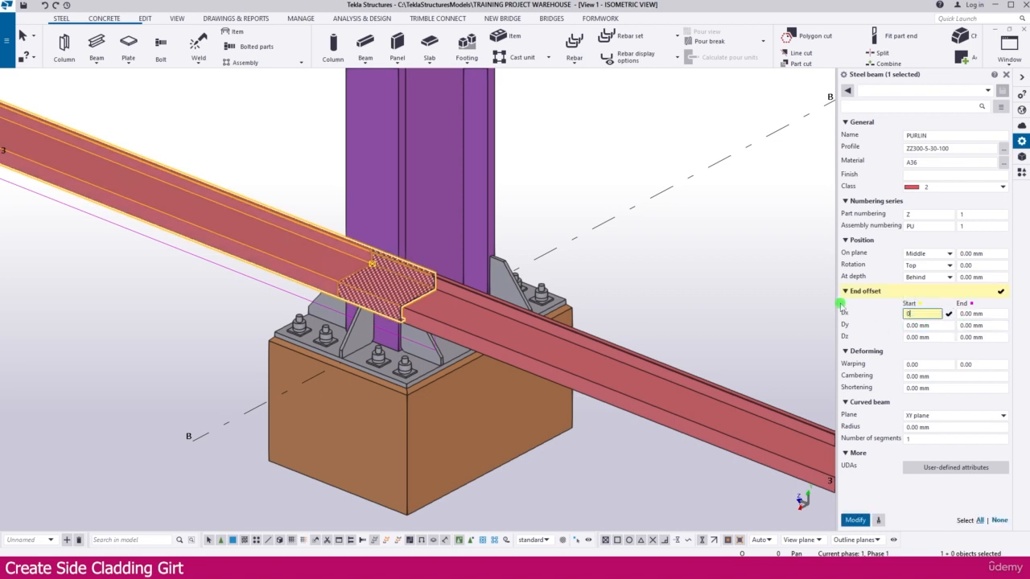
key(Return)
scroll(364, 398, down, 5)
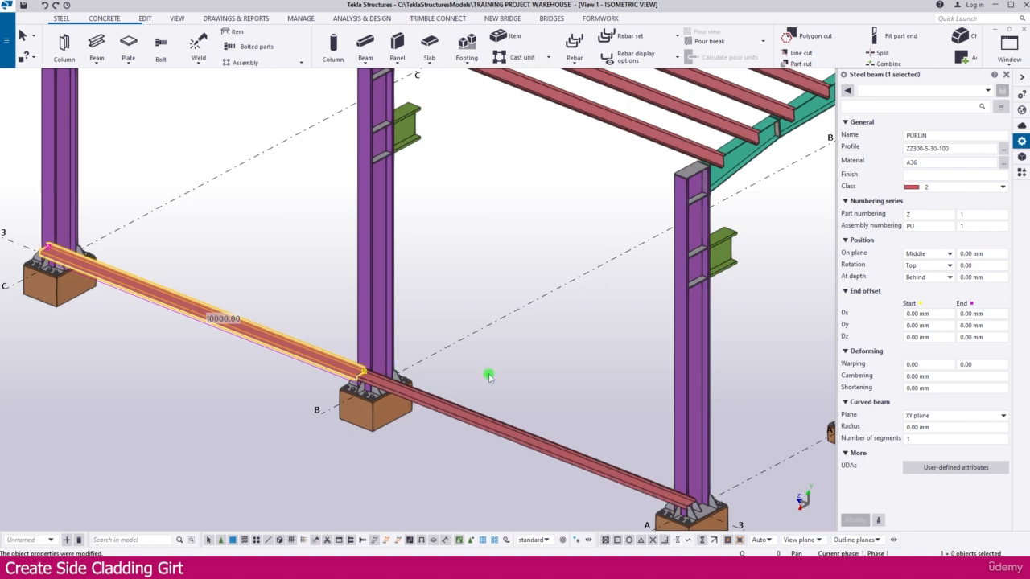
click(547, 416)
- Examine the roof purlin connections on the rafter at grids 2 and B, and select one purlin's connection component
middle_drag(549, 418, 500, 394)
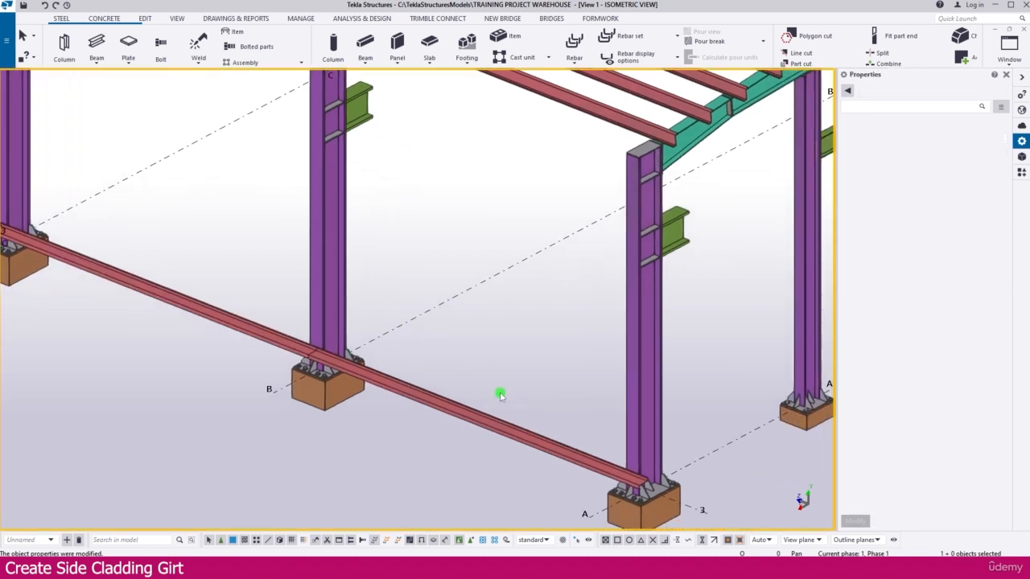
middle_drag(539, 341, 489, 410)
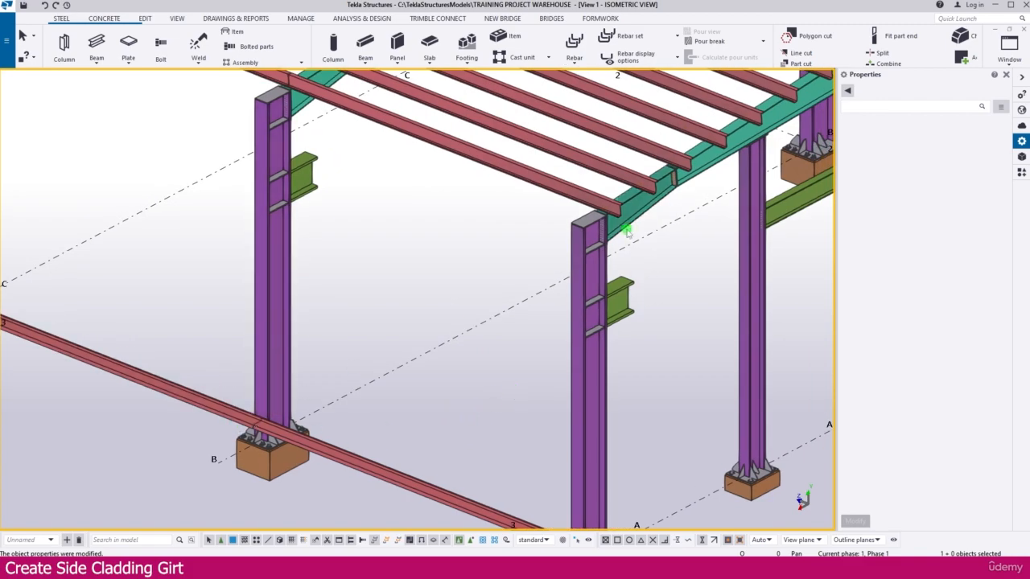
middle_drag(627, 229, 504, 315)
scroll(577, 257, down, 2)
ctrl+middle_drag(667, 218, 656, 220)
scroll(656, 219, up, 8)
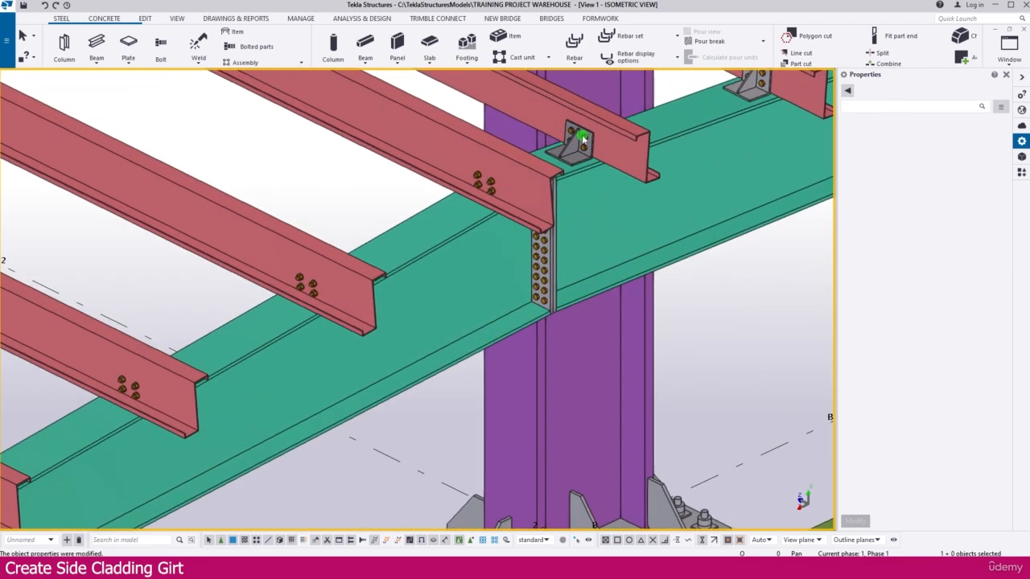
click(580, 142)
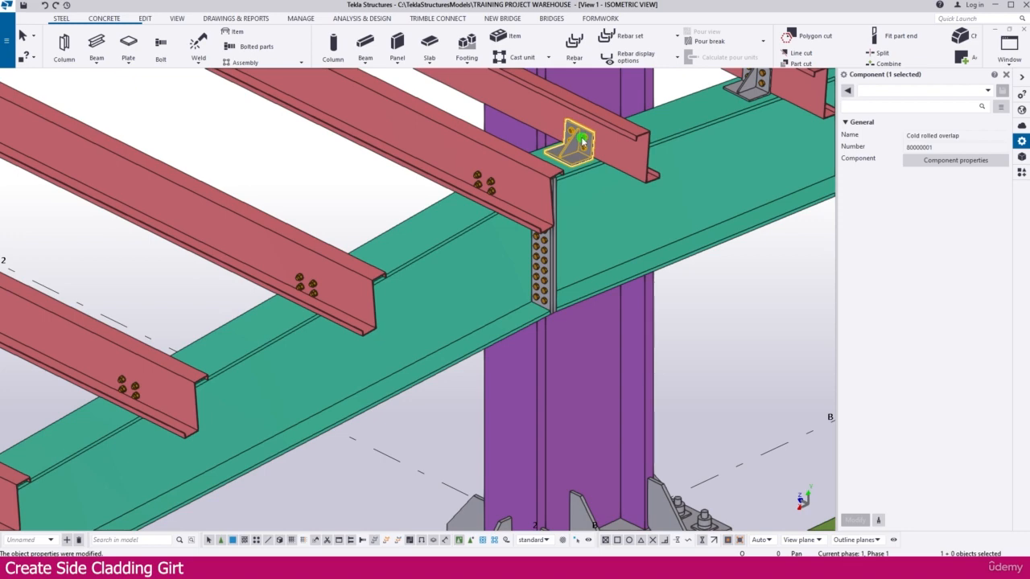
- Accept the purlin's Cold rolled overlap settings and create that connection between the grid A-3 column and its girt
double_click(597, 140)
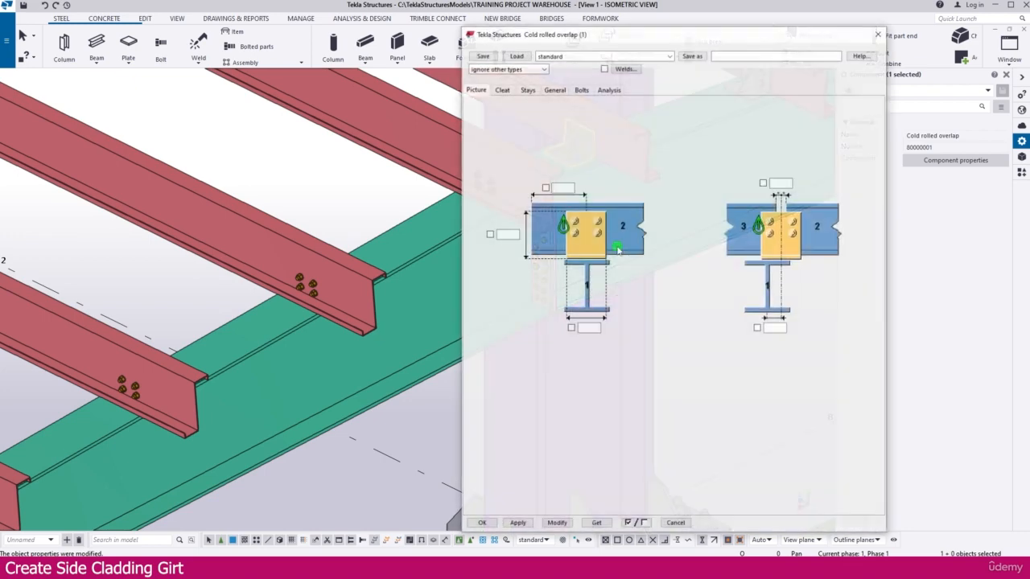
click(481, 524)
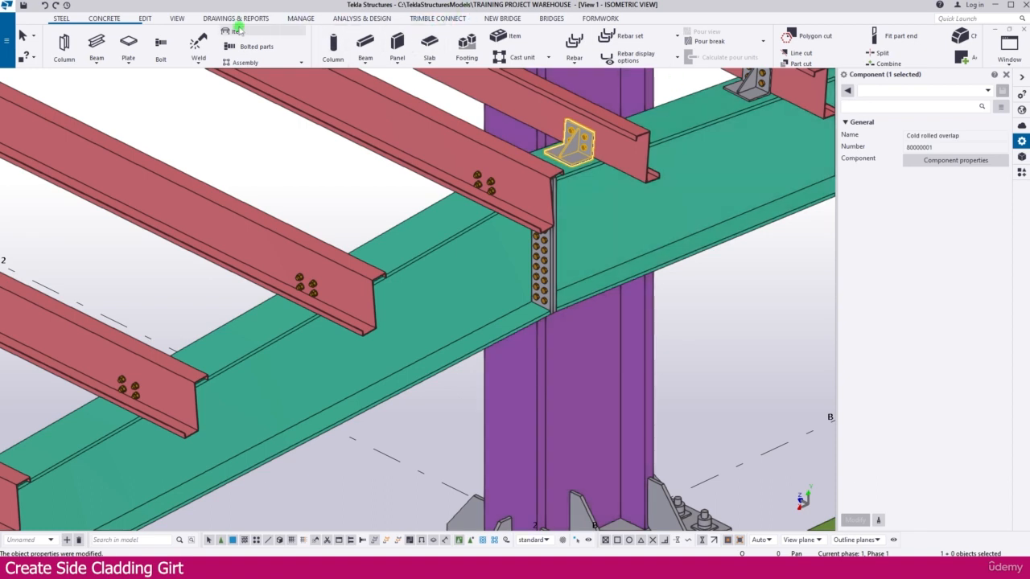
click(145, 17)
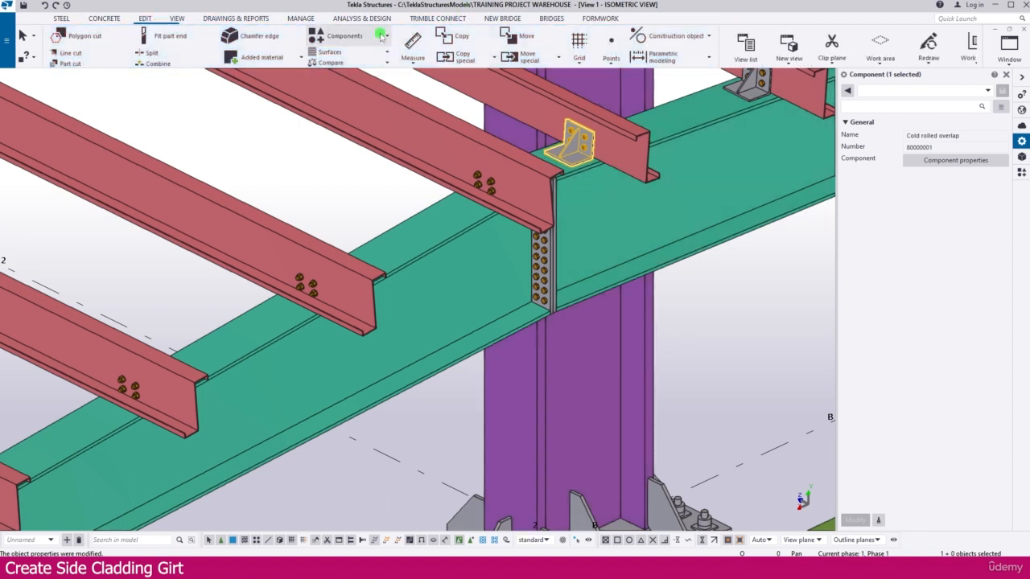
click(383, 35)
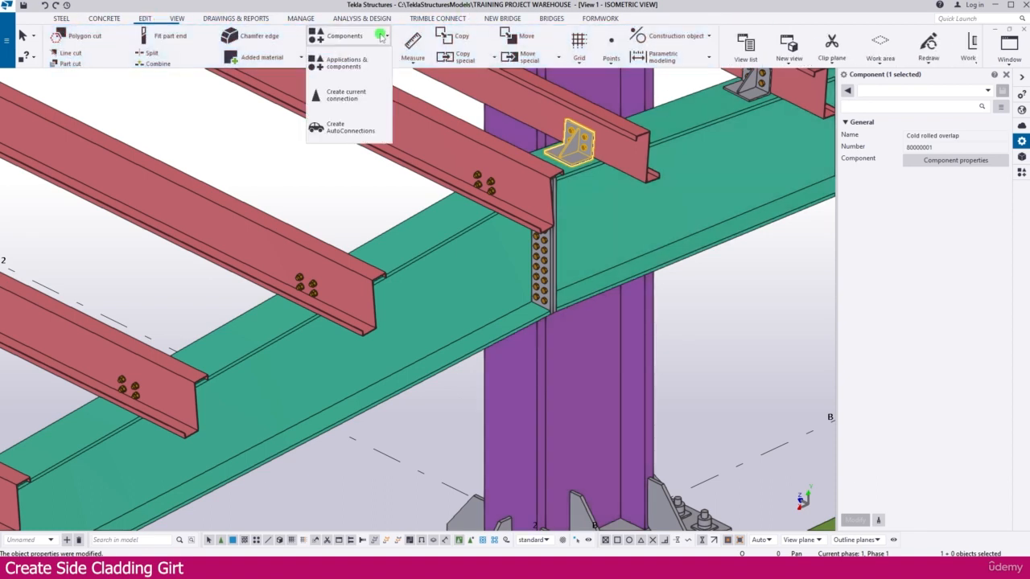
click(355, 95)
scroll(648, 247, down, 6)
scroll(356, 464, up, 8)
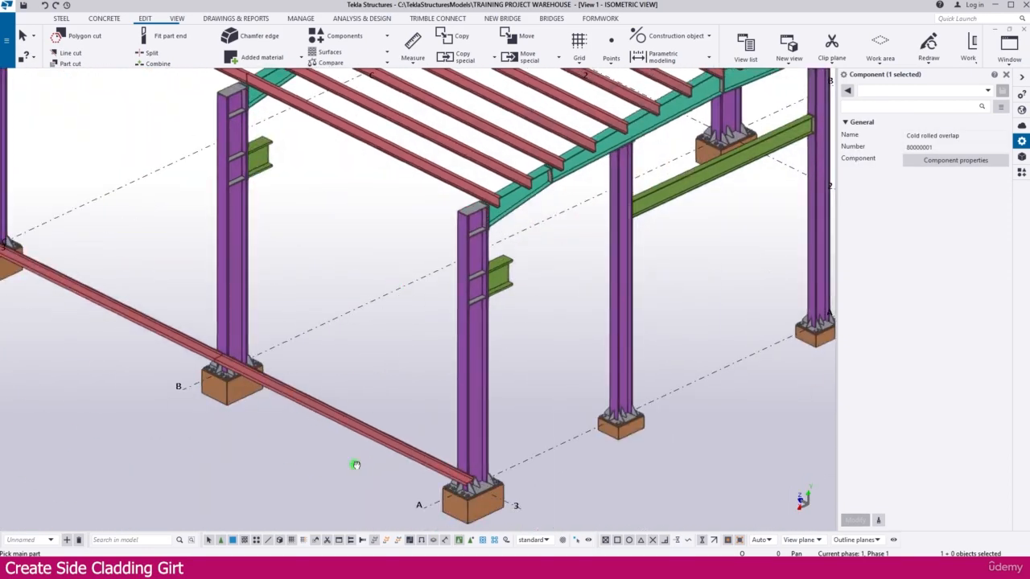
click(503, 332)
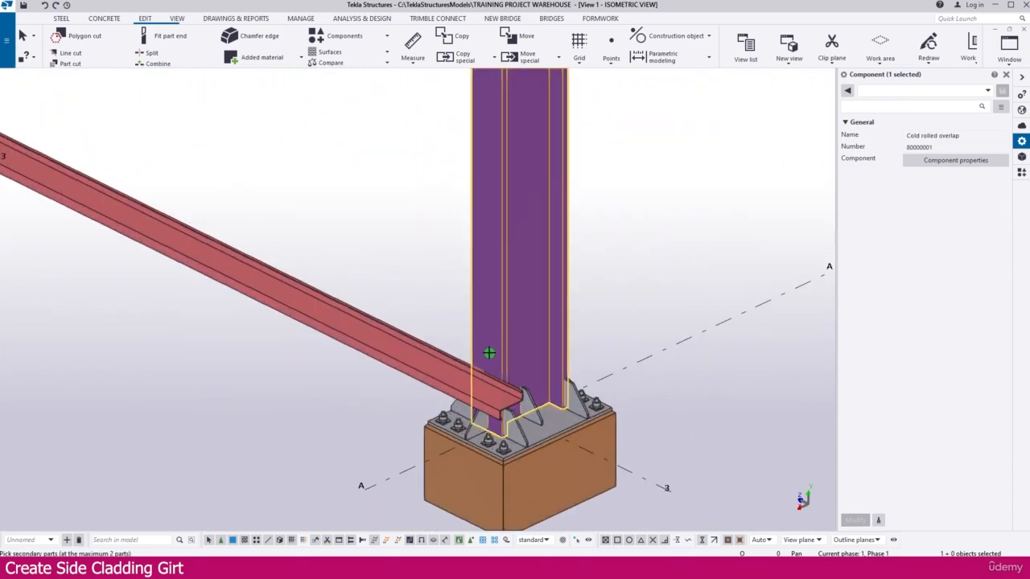
scroll(487, 350, up, 2)
click(435, 368)
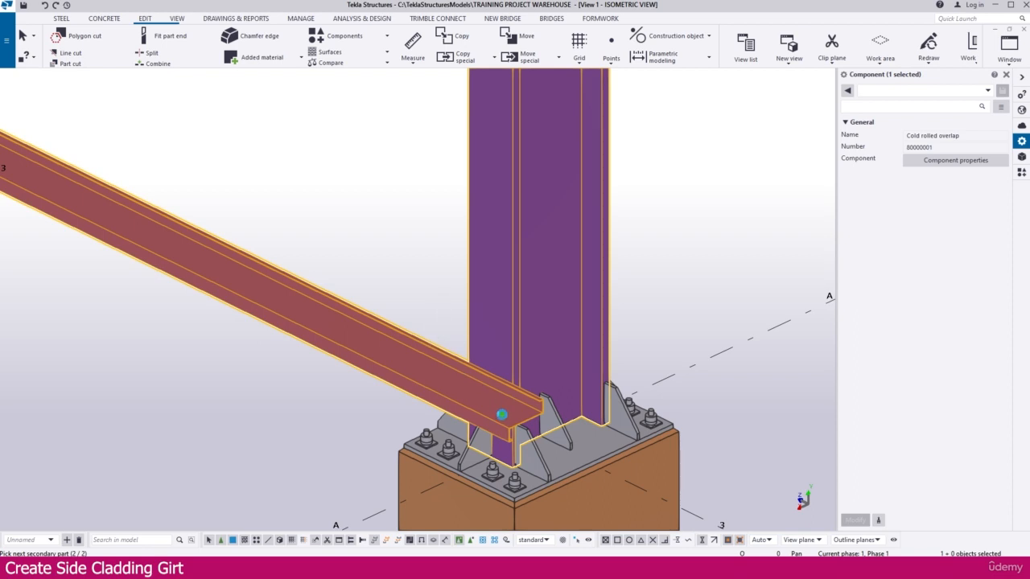
scroll(502, 414, down, 5)
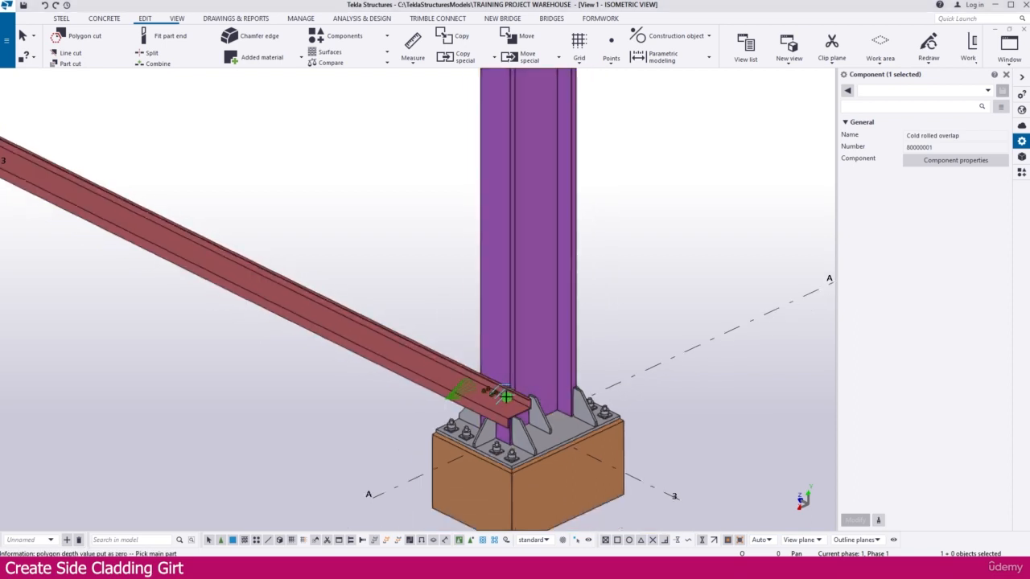
- Create the Cold rolled overlap connection at the grid B-3 column, joining the two girts that meet there, and inspect it
middle_drag(34, 173, 287, 298)
scroll(286, 298, up, 1)
scroll(287, 298, up, 2)
click(294, 211)
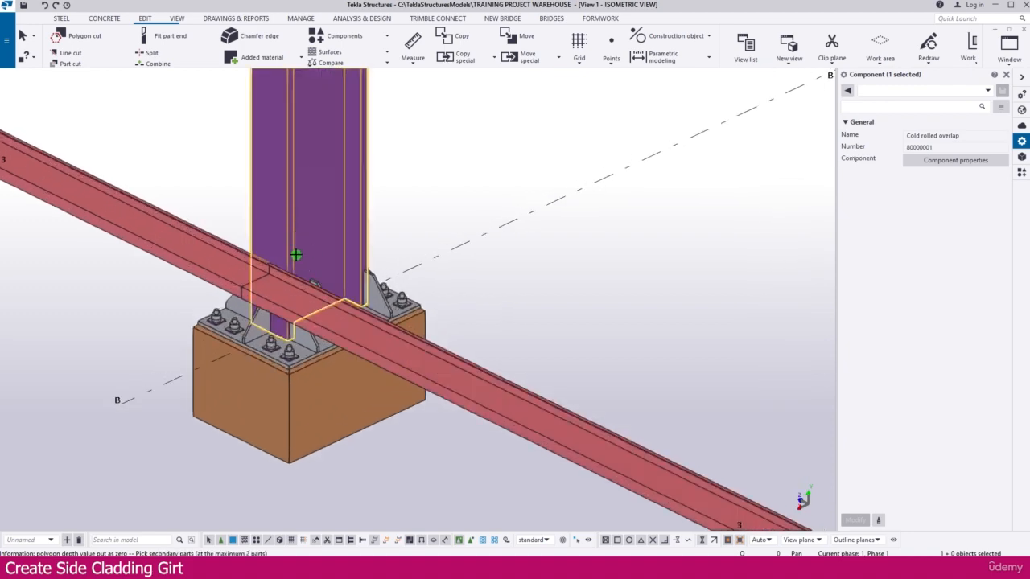
click(368, 341)
click(235, 266)
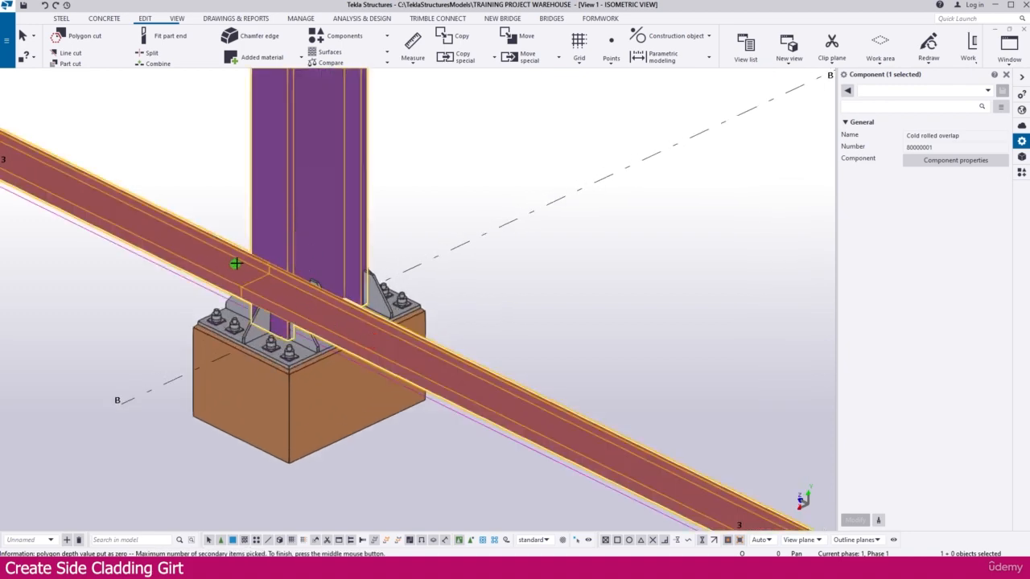
middle_click(383, 218)
scroll(267, 281, up, 4)
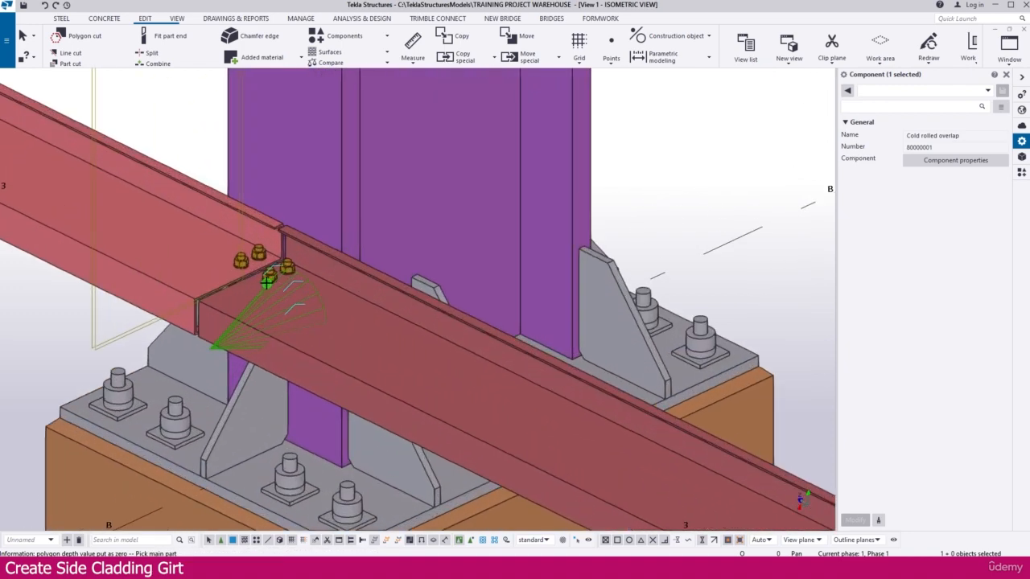
ctrl+middle_drag(260, 324, 478, 275)
ctrl+middle_drag(605, 198, 619, 250)
middle_drag(642, 339, 574, 221)
middle_drag(670, 411, 630, 381)
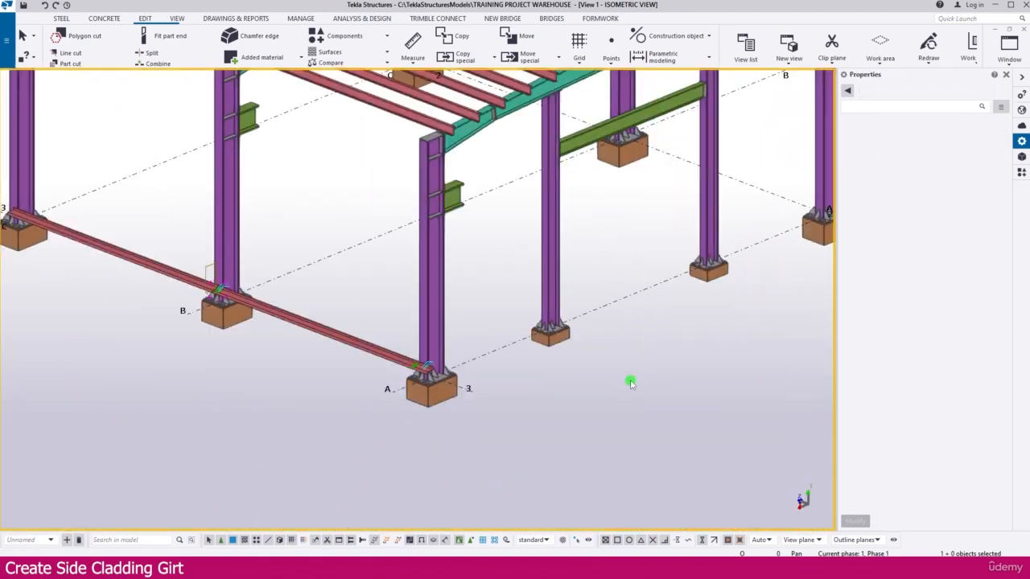
- Select both bottom girts and set the work plane on the side face of the footing at grid A-3
scroll(630, 381, down, 2)
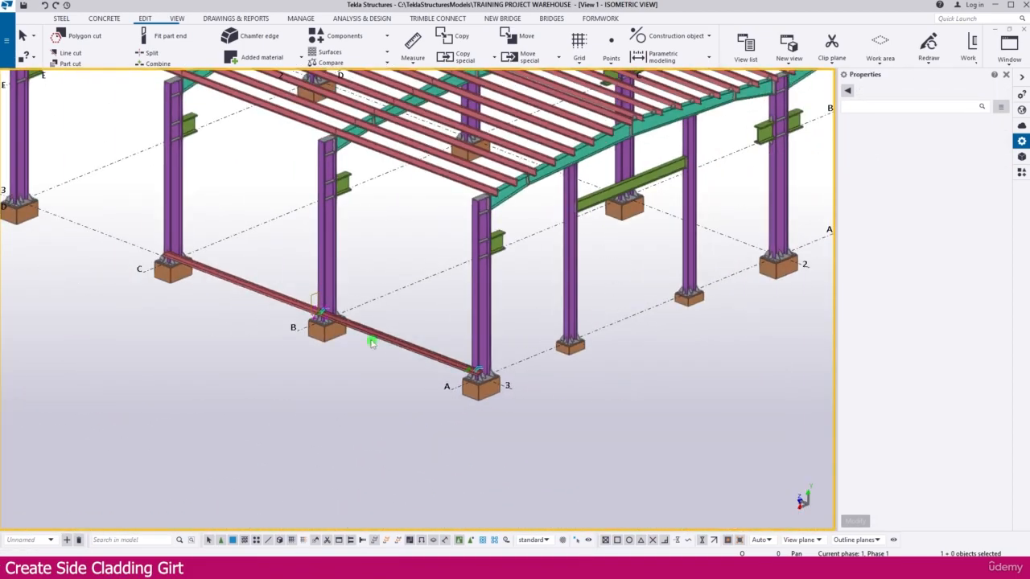
click(371, 337)
ctrl+click(254, 294)
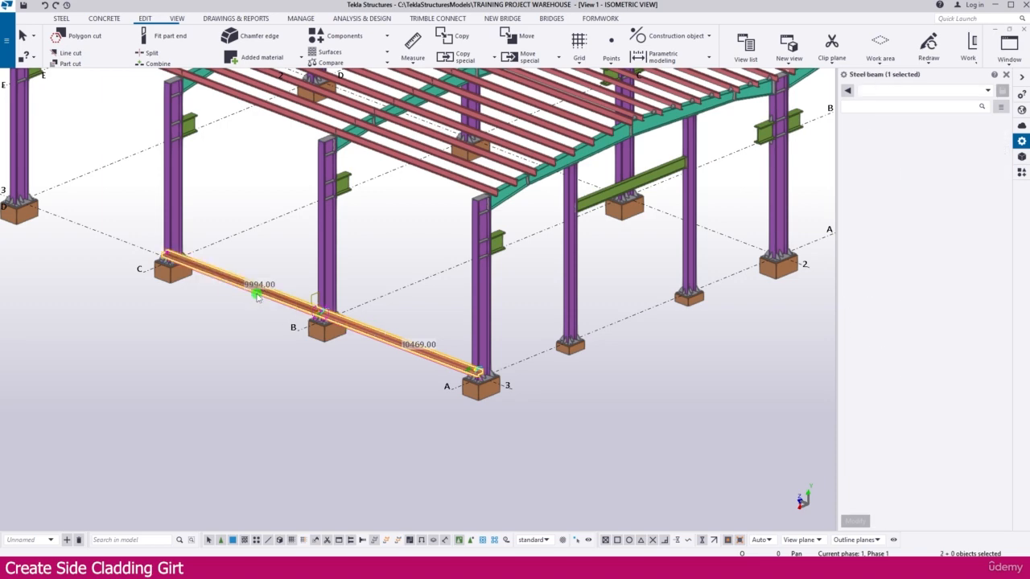
middle_drag(488, 334, 419, 361)
click(178, 19)
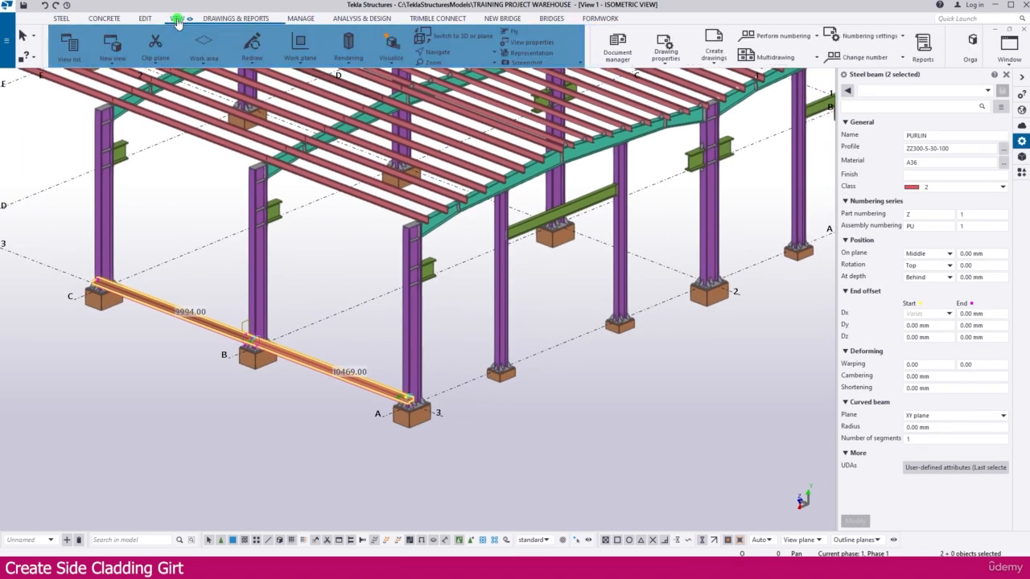
click(302, 58)
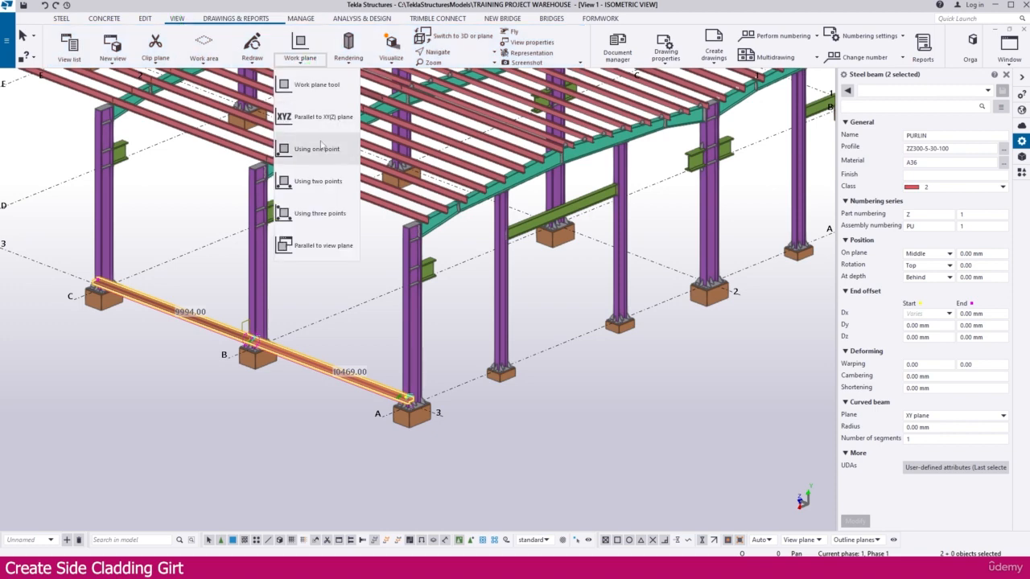
click(315, 90)
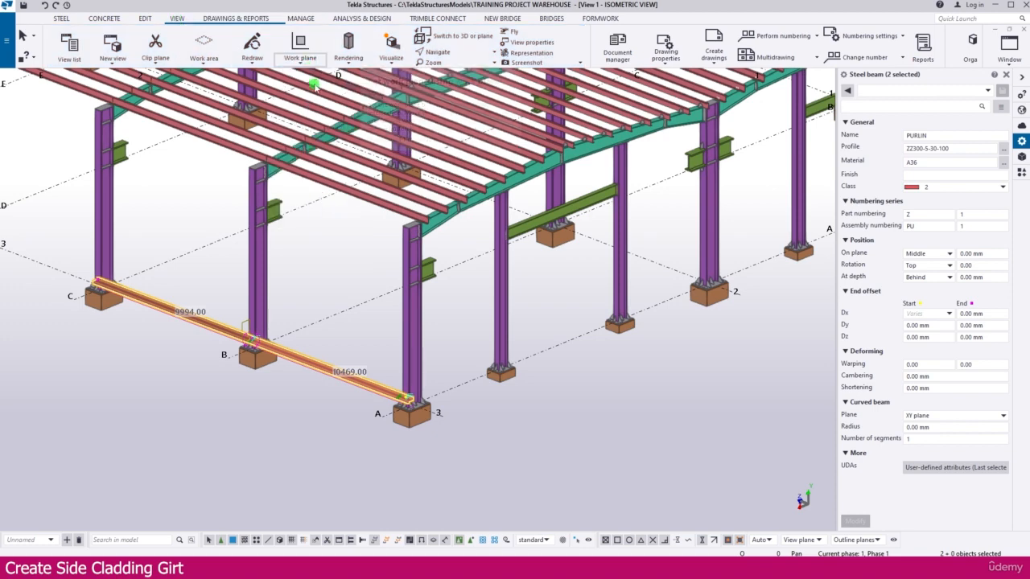
scroll(476, 452, up, 5)
click(364, 386)
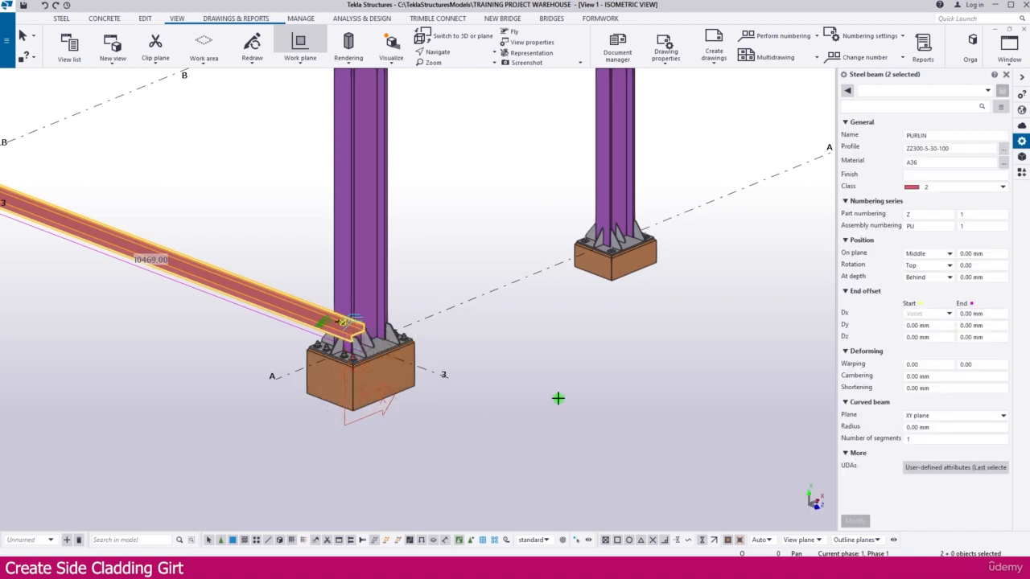
scroll(558, 398, down, 5)
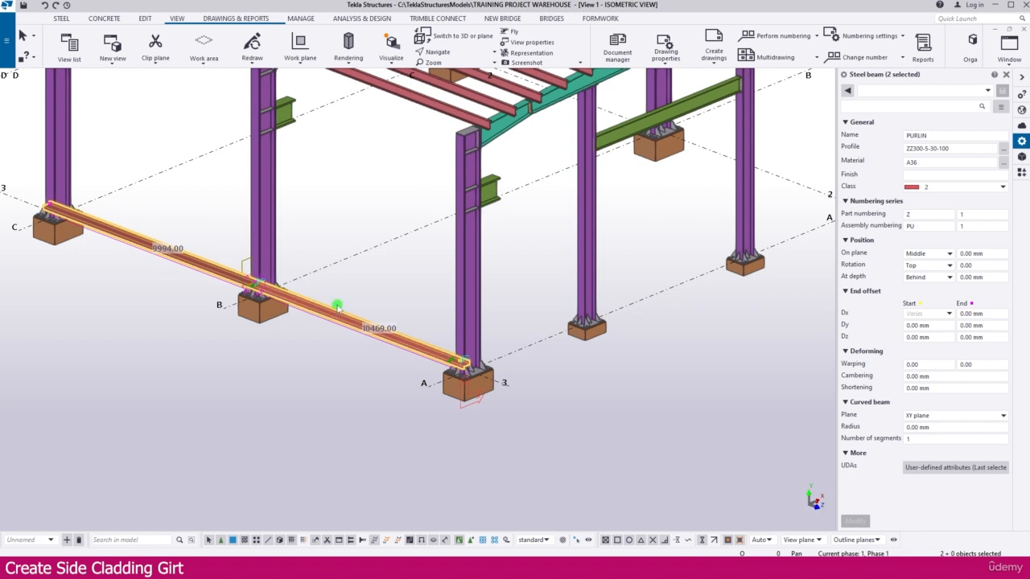
- Copy both girts linearly up the columns with dX 0, dY 1200, dZ 0 and 8 copies
right_click(337, 306)
mouse_move(386, 46)
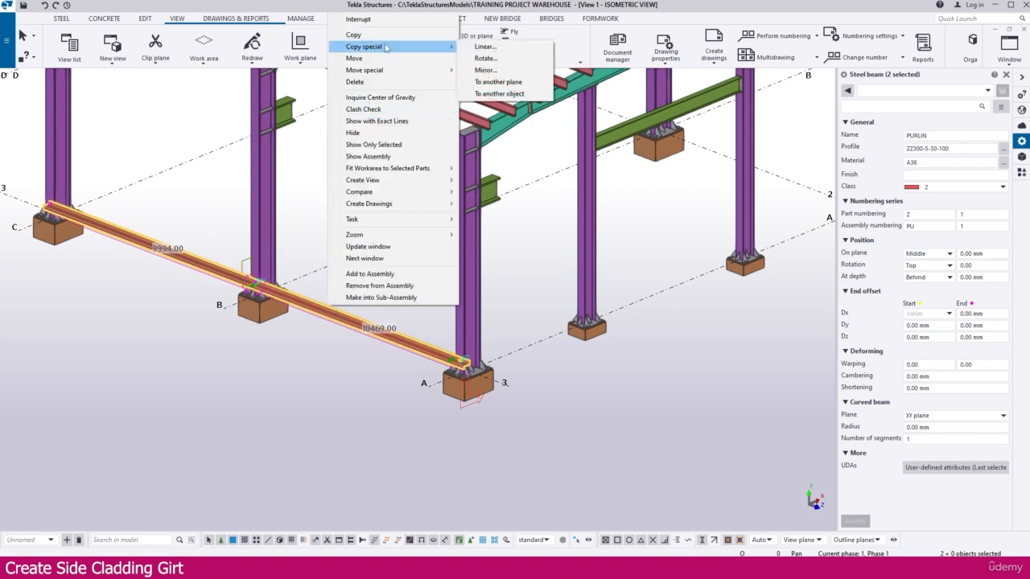
click(504, 48)
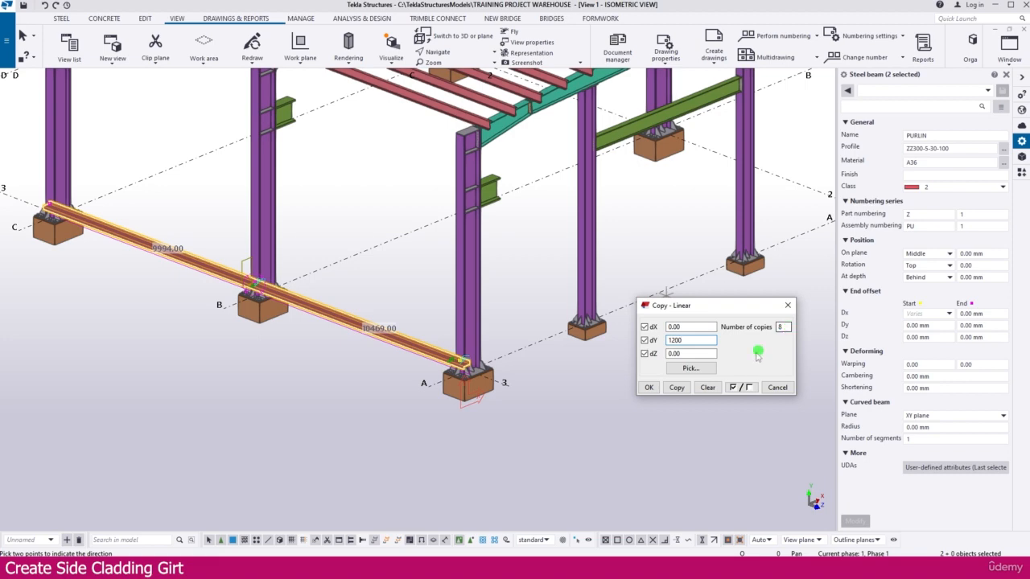
click(678, 387)
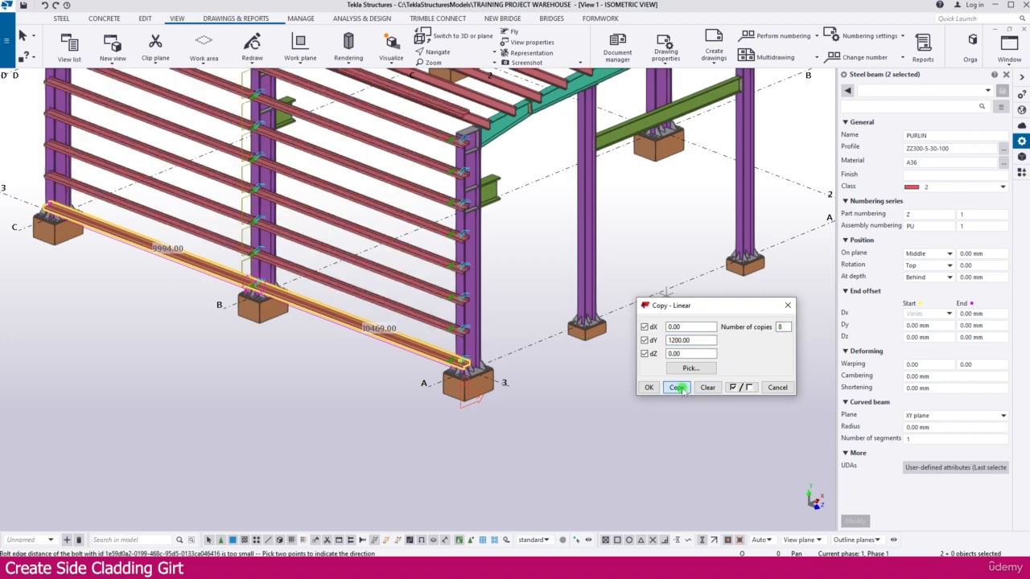
- Examine the copied girts and their connections along grid 3 between grids A and C
middle_drag(436, 278, 436, 390)
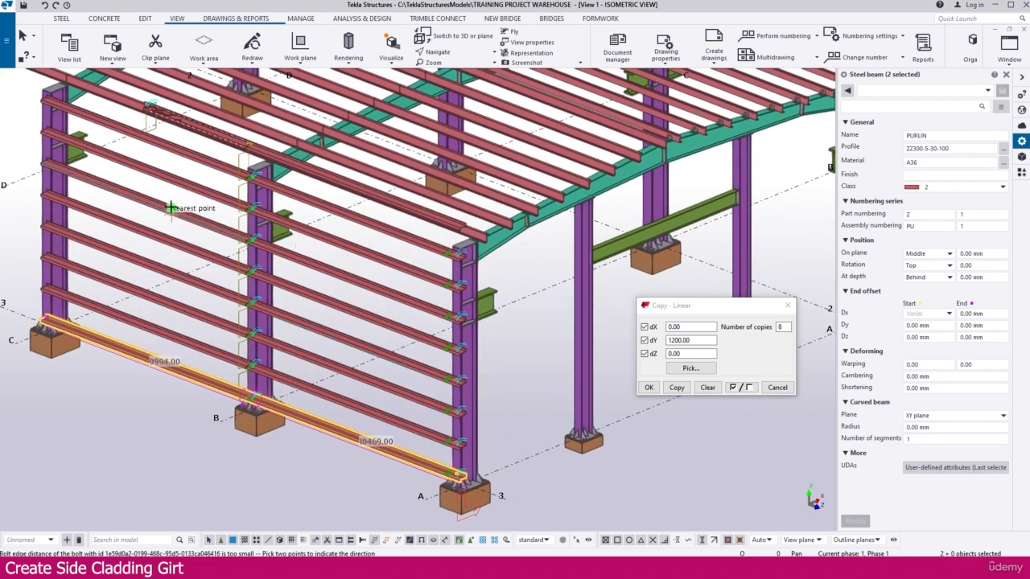
scroll(171, 208, down, 2)
middle_drag(274, 211, 290, 301)
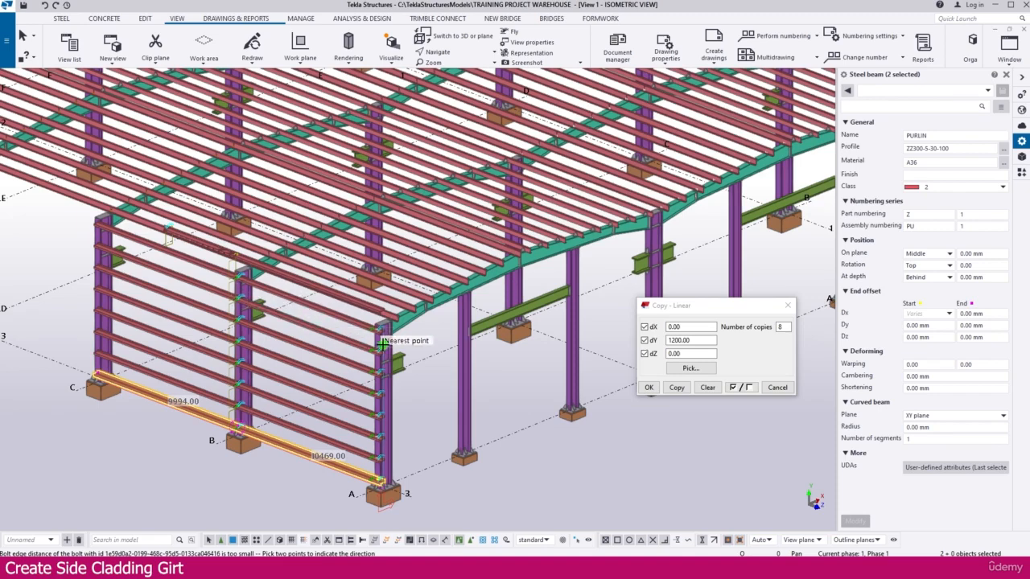
scroll(353, 315, down, 2)
scroll(362, 345, down, 3)
scroll(451, 386, up, 3)
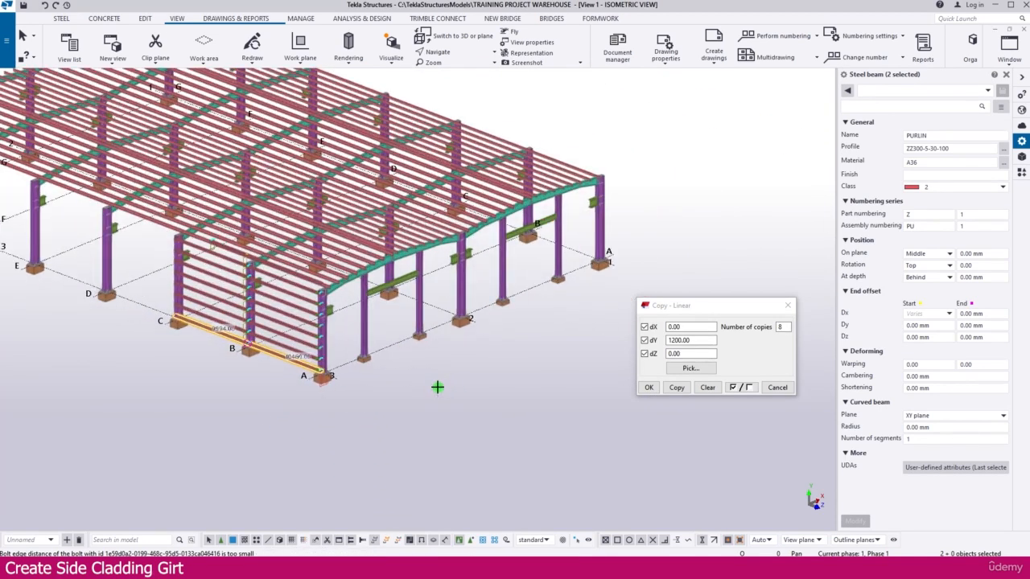
scroll(200, 268, up, 4)
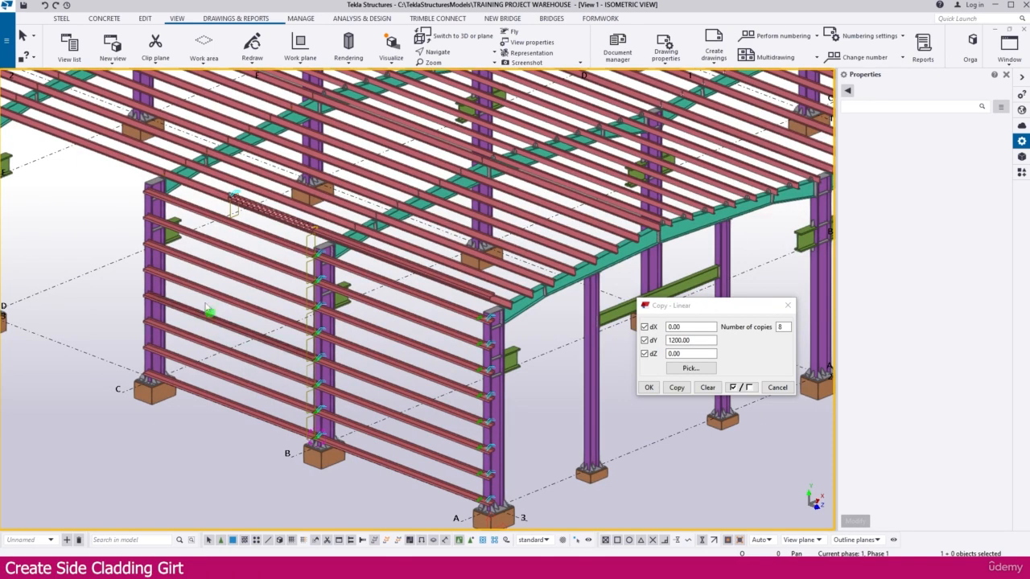
- Select the eight side girts spanning between grids B and C along grid 3
middle_drag(222, 257, 283, 250)
scroll(286, 246, down, 2)
click(311, 234)
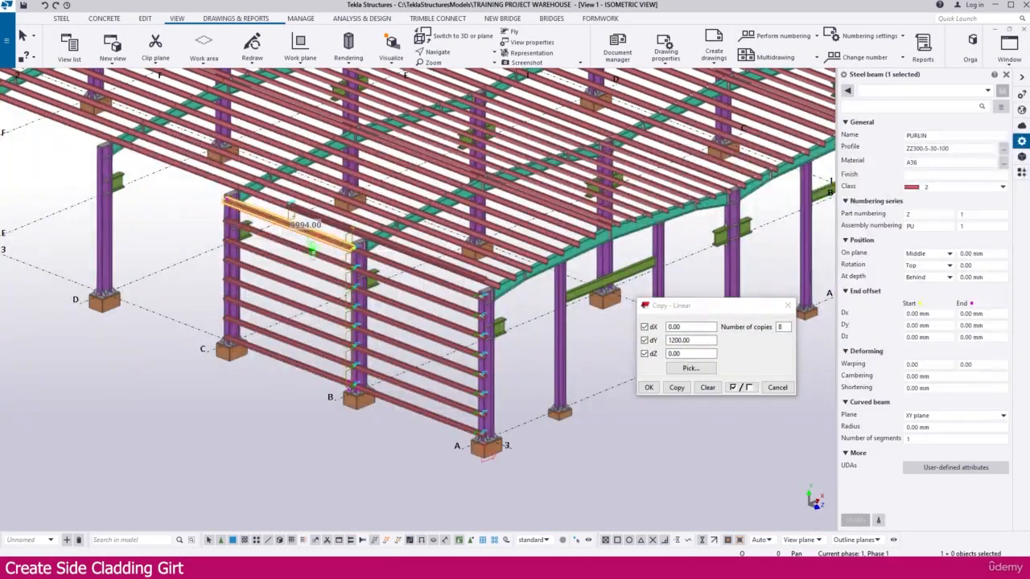
ctrl+click(311, 253)
ctrl+click(308, 273)
ctrl+click(303, 293)
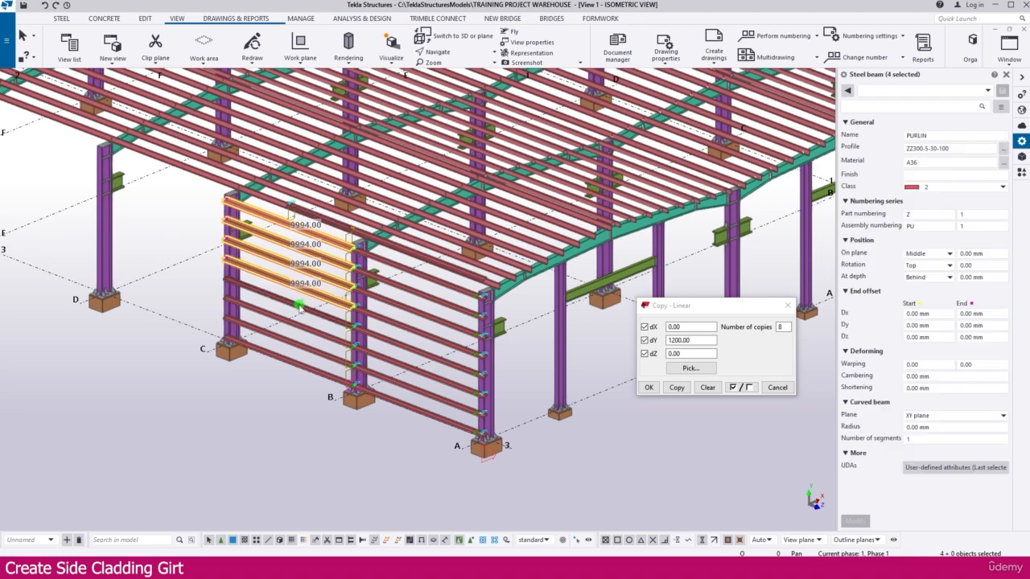
ctrl+click(299, 312)
ctrl+click(295, 331)
ctrl+click(292, 351)
ctrl+click(285, 361)
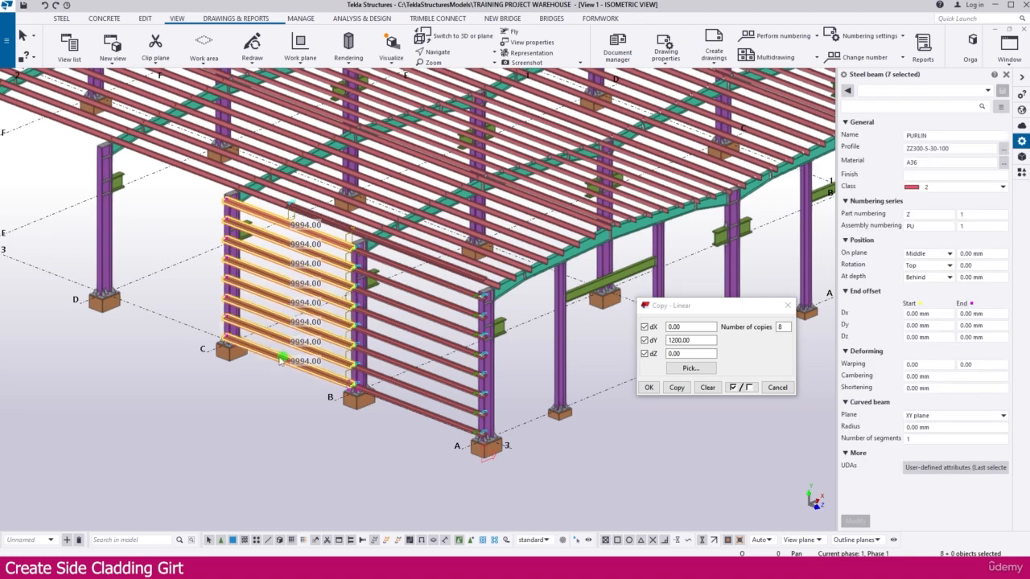
- Copy the eight selected girts from grid point C-3 to grid points D, E, F and G along grid 3
middle_drag(233, 337, 322, 324)
right_click(248, 217)
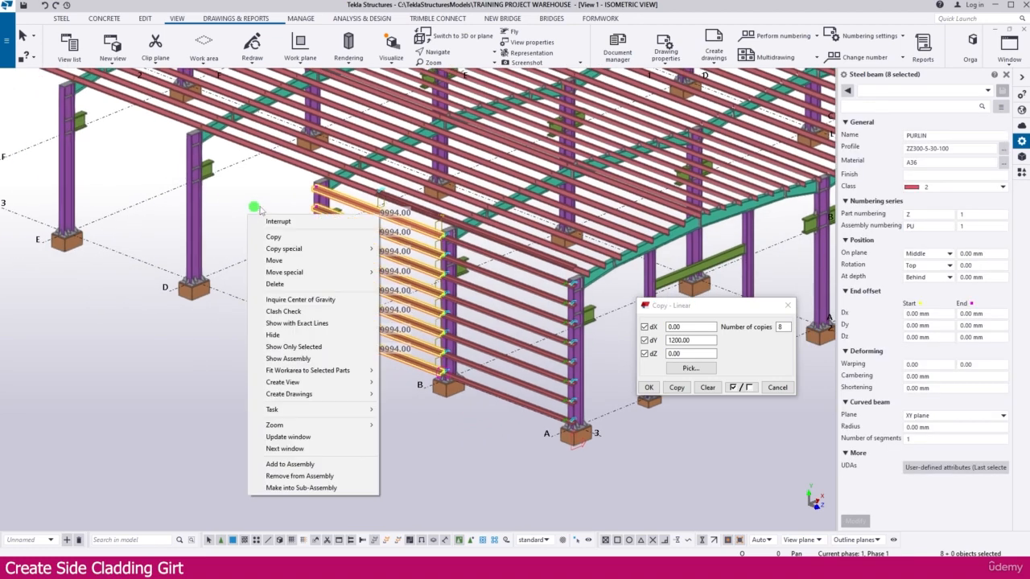
click(273, 237)
scroll(289, 338, up, 5)
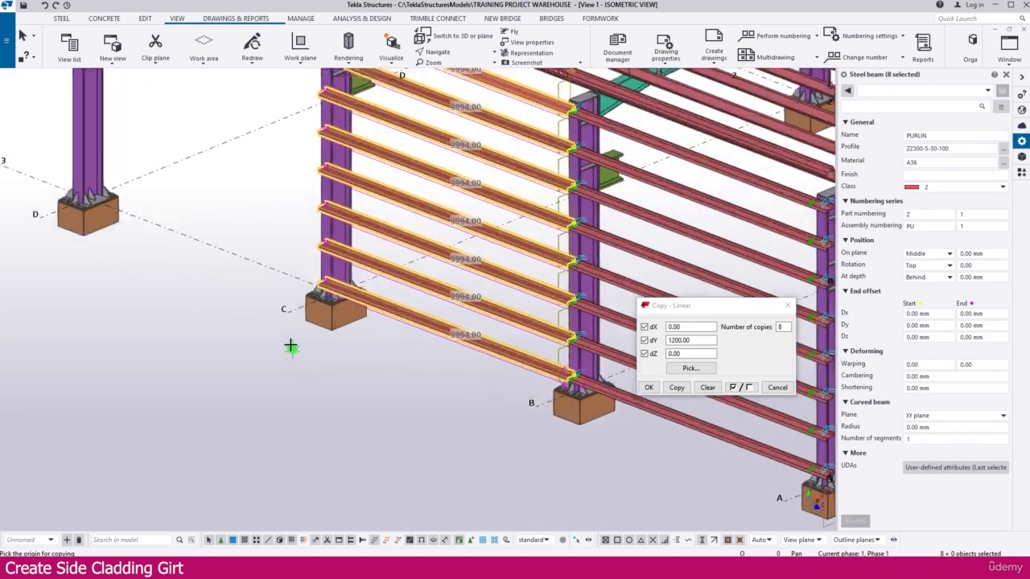
click(287, 309)
scroll(466, 402, down, 3)
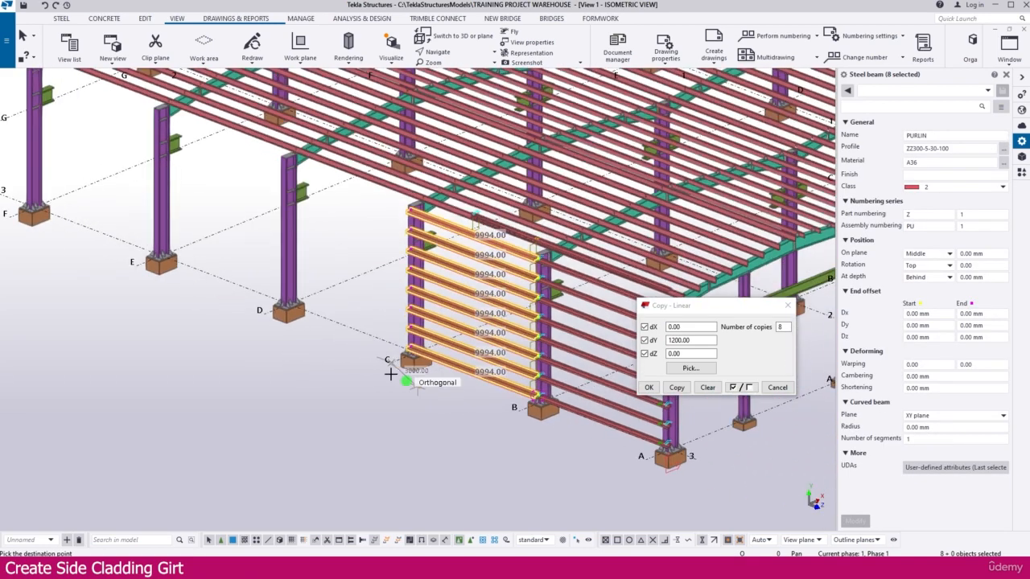
scroll(379, 356, up, 3)
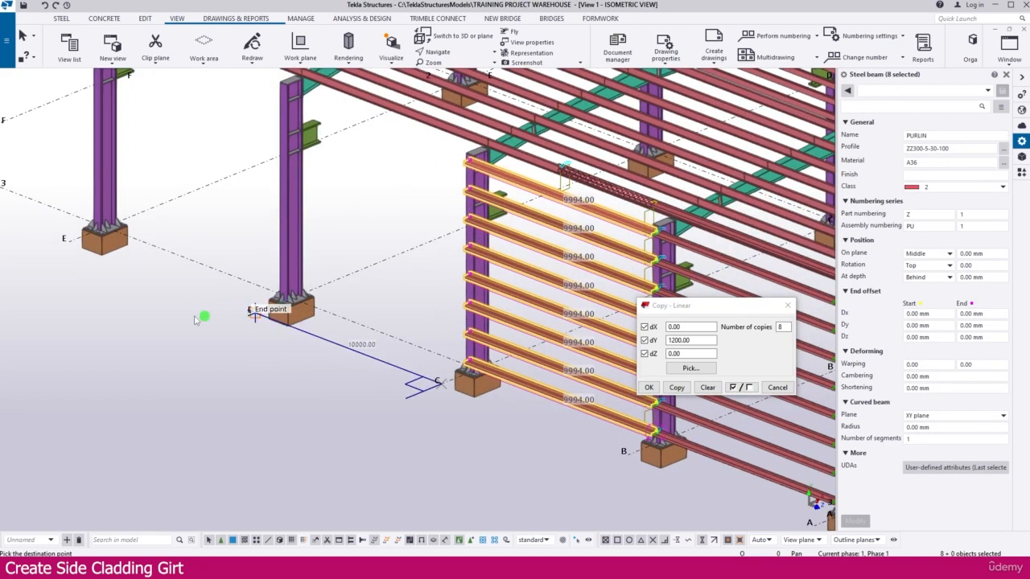
middle_drag(195, 320, 492, 451)
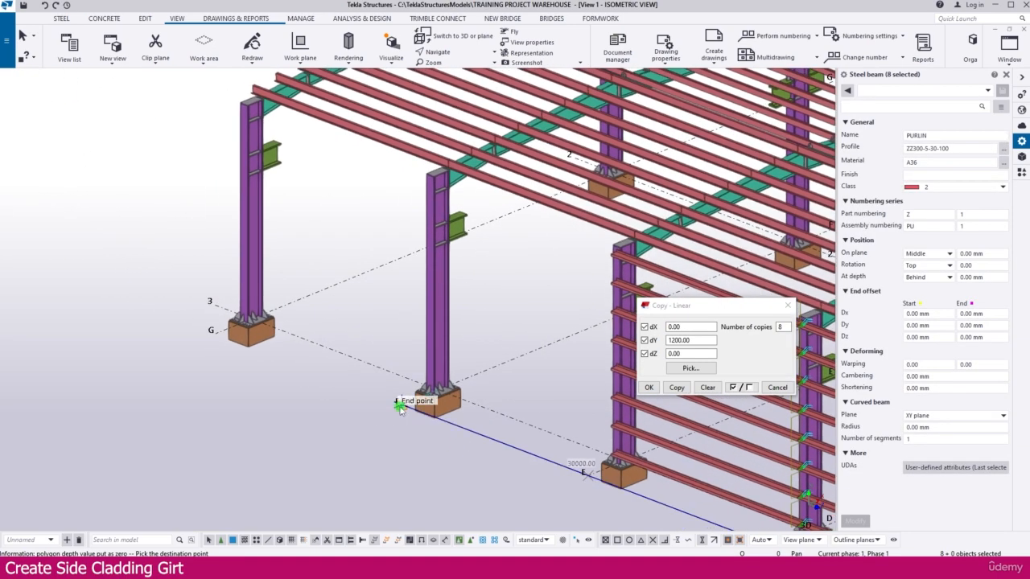
click(400, 406)
scroll(201, 328, up, 2)
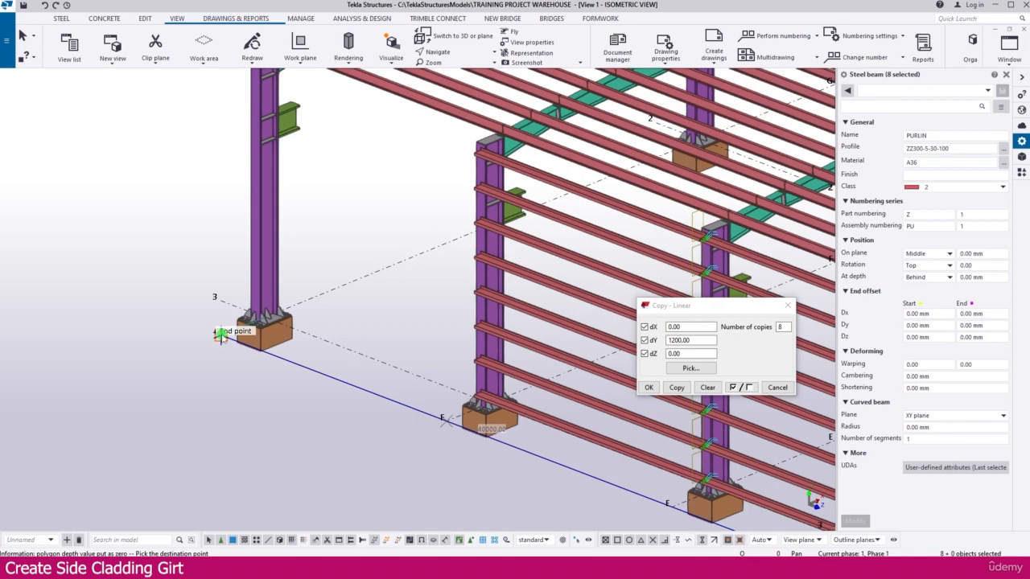
click(221, 336)
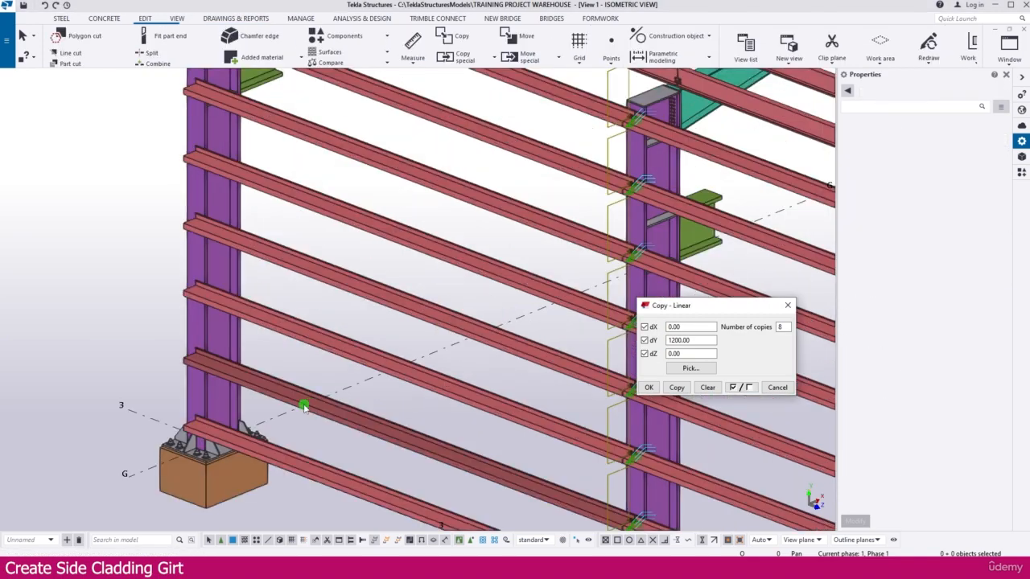
scroll(301, 407, down, 2)
key(Escape)
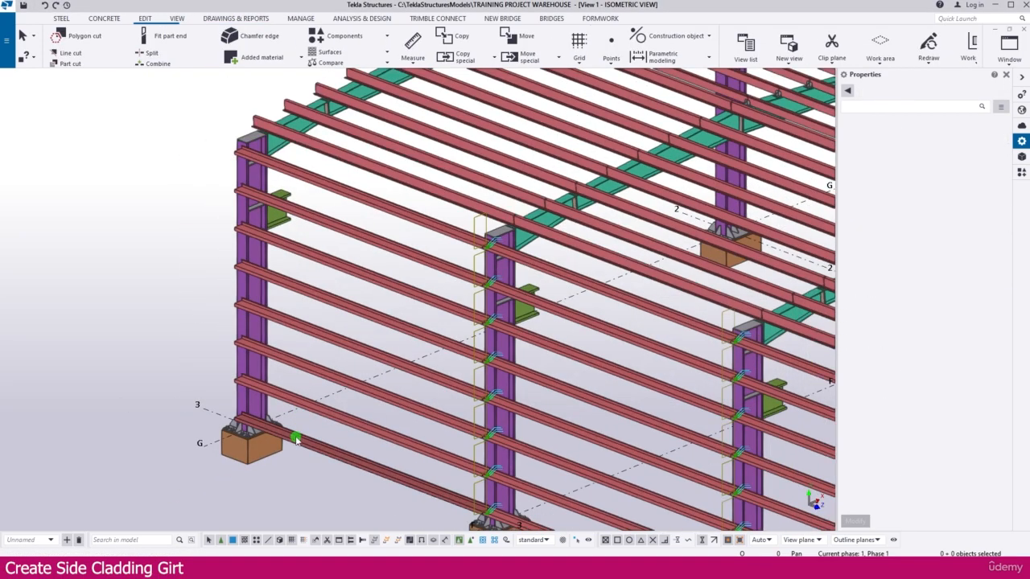
- Extend the eight girts between grids F and G past the G-3 column with an end offset Dx of 475 mm
click(296, 439)
middle_drag(296, 439, 259, 443)
ctrl+click(282, 419)
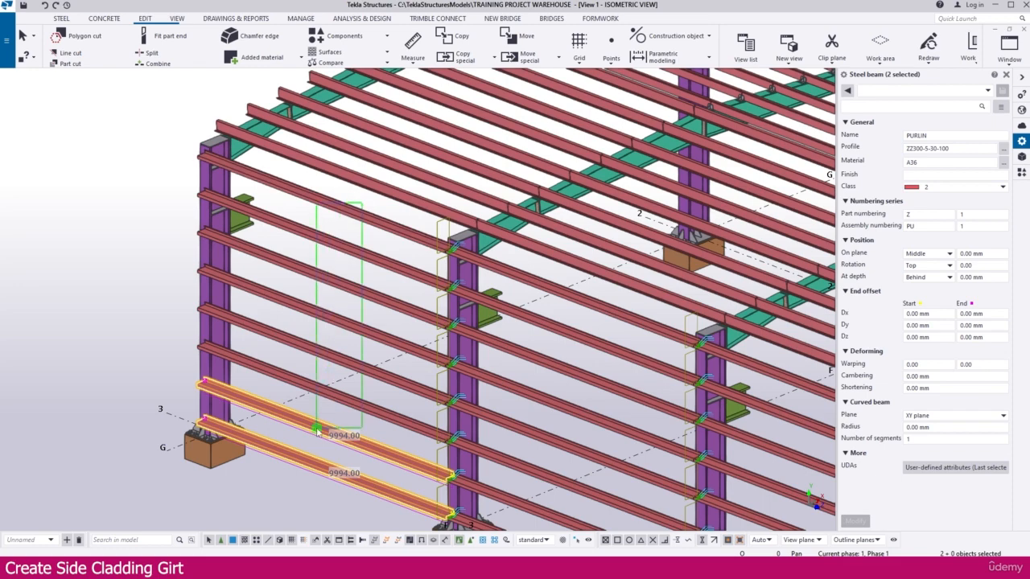
ctrl+drag(362, 202, 317, 429)
ctrl+click(350, 435)
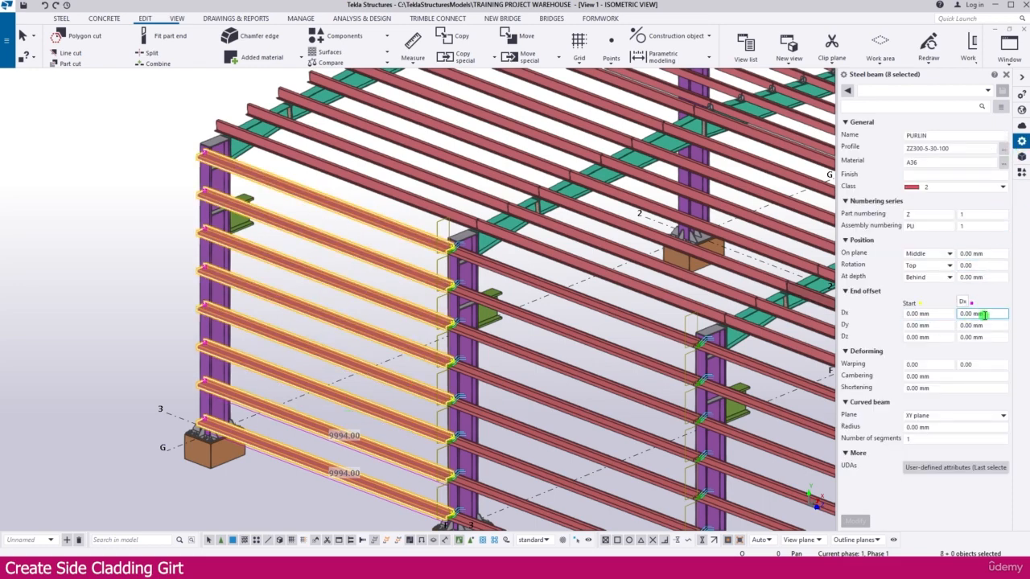
drag(983, 314, 939, 315)
text(475)
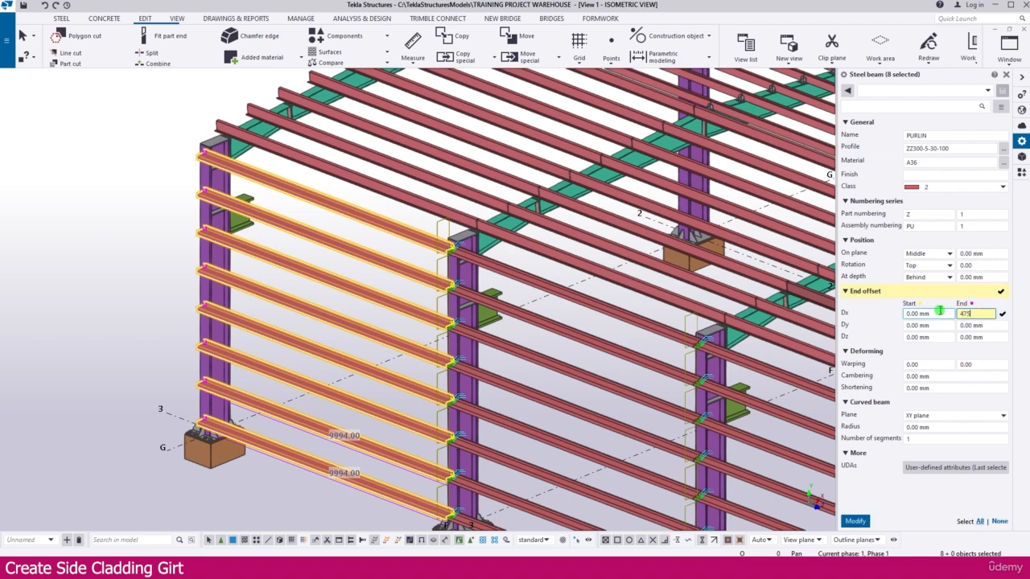
key(Return)
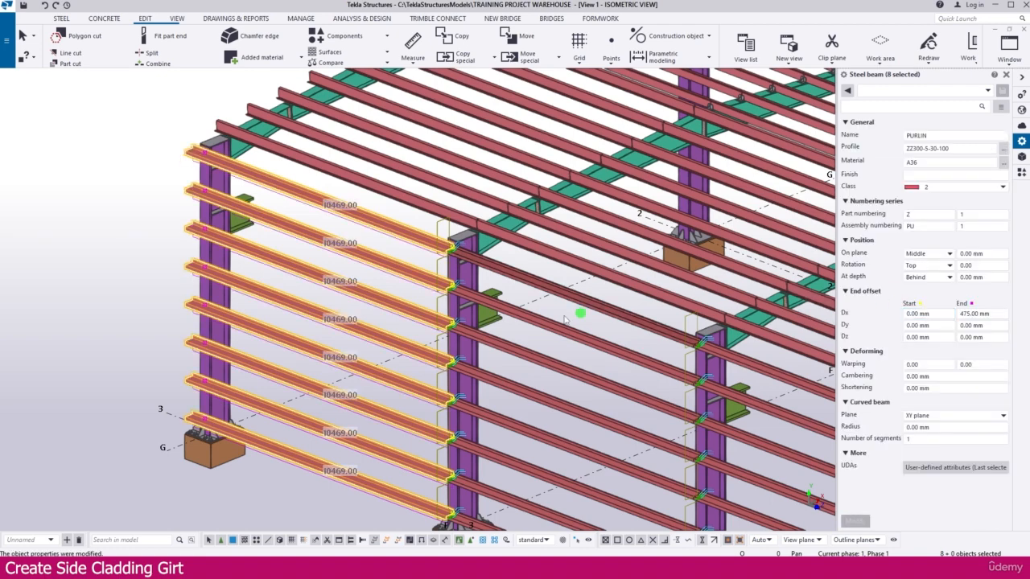
scroll(174, 418, up, 2)
scroll(213, 413, up, 2)
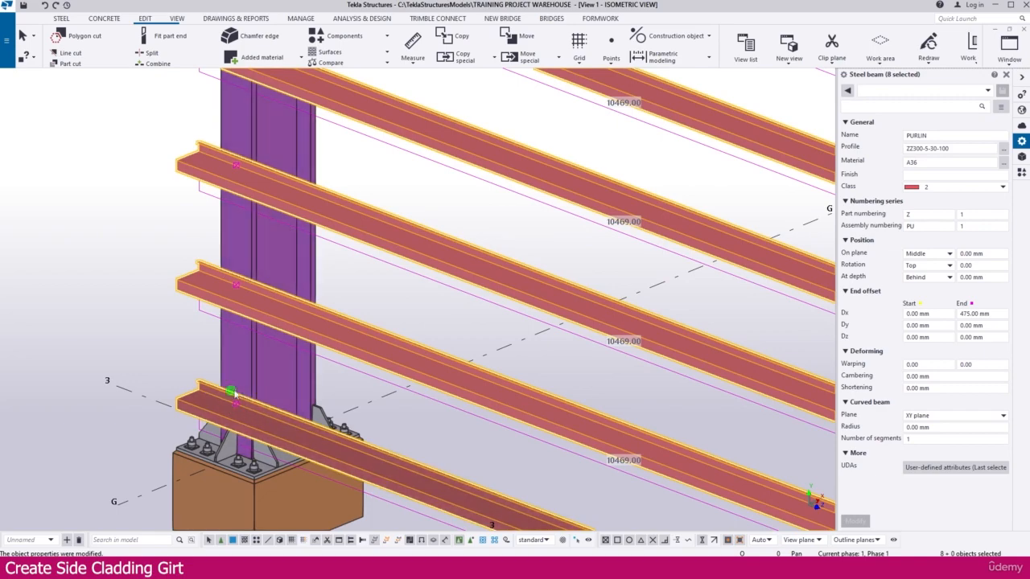
click(422, 421)
scroll(289, 364, down, 4)
middle_drag(379, 265, 367, 303)
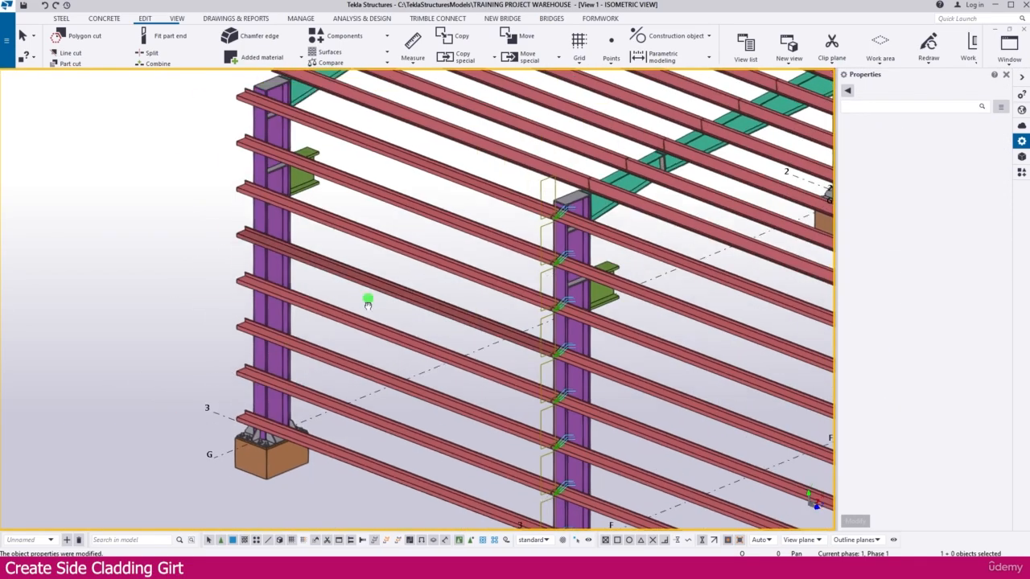
- Apply the properties of the existing Cold rolled overlap connection at the top girt on the F-3 column as current settings
scroll(515, 276, up, 6)
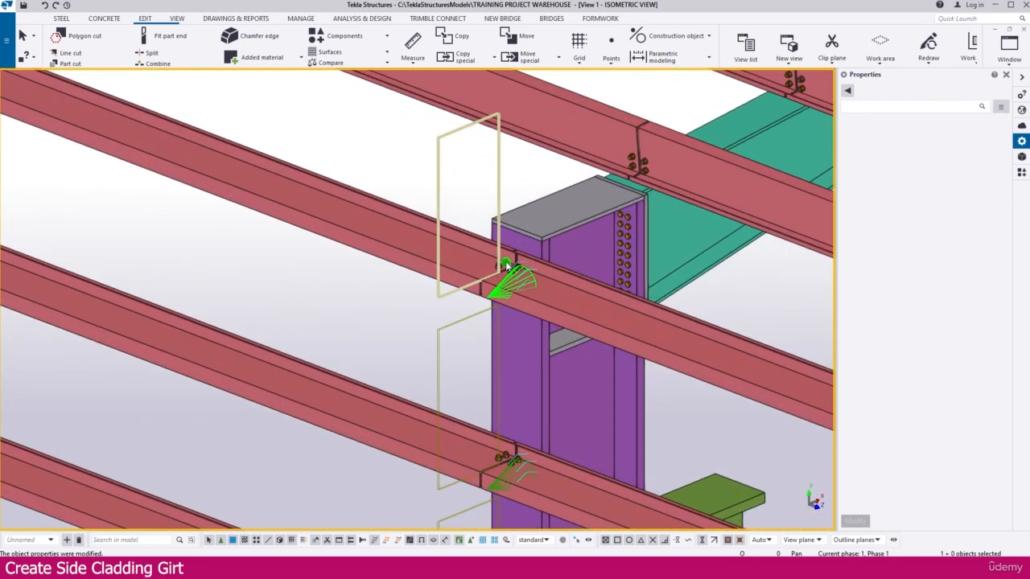
double_click(507, 266)
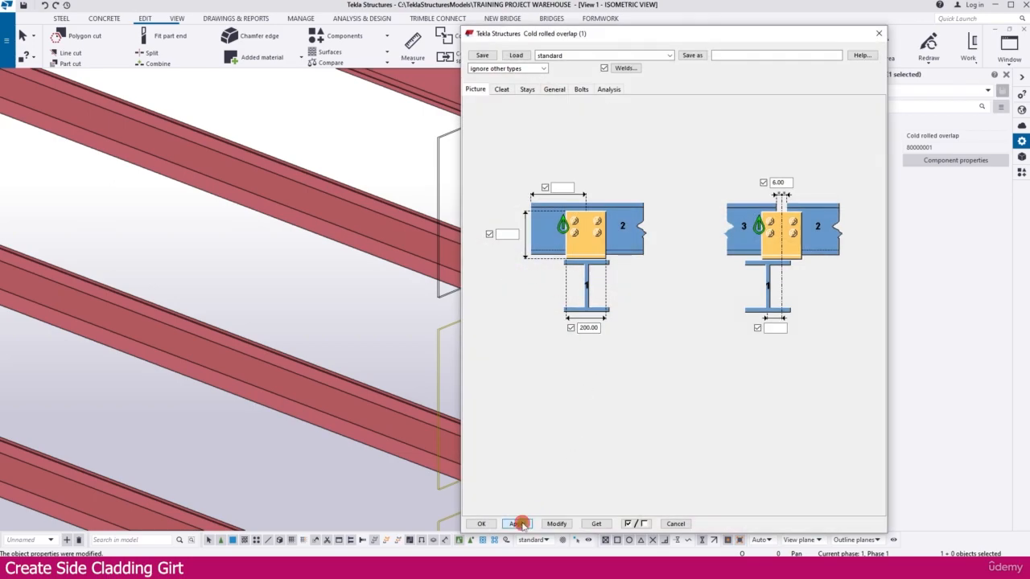
click(483, 523)
scroll(507, 281, down, 5)
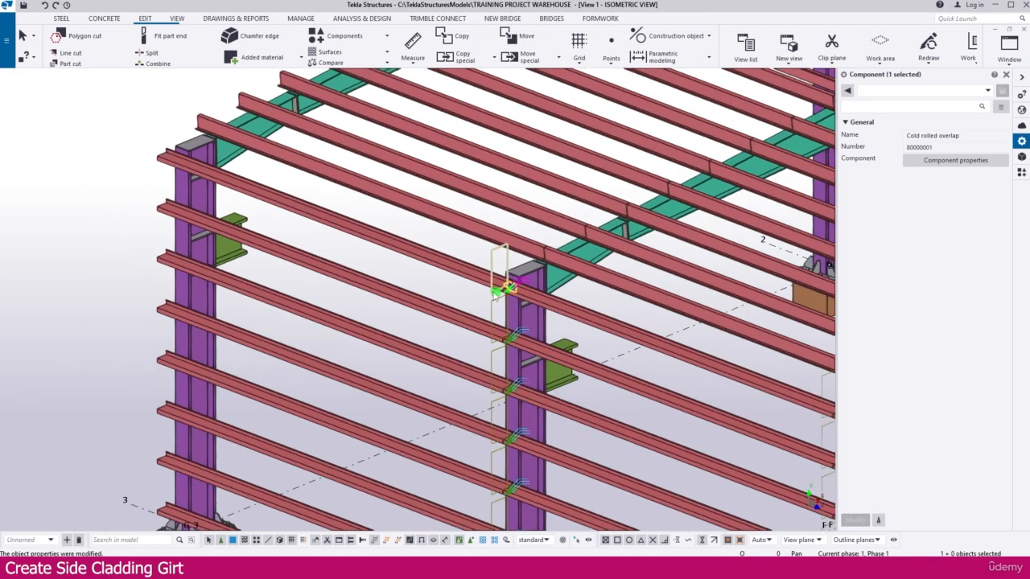
- Create a Cold rolled overlap connection between the G-3 column and the bottom girt
click(358, 37)
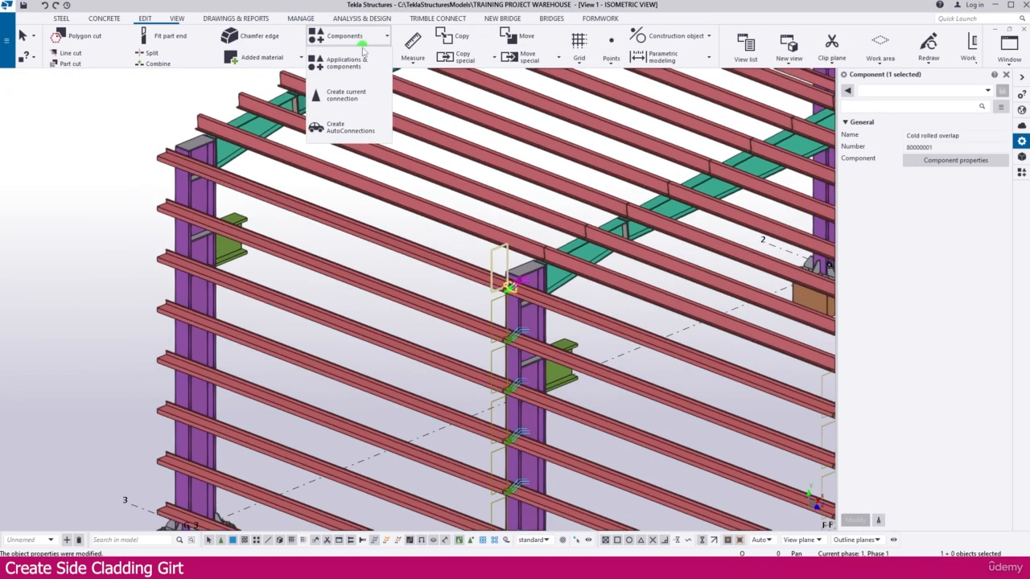
click(352, 94)
scroll(225, 430, up, 5)
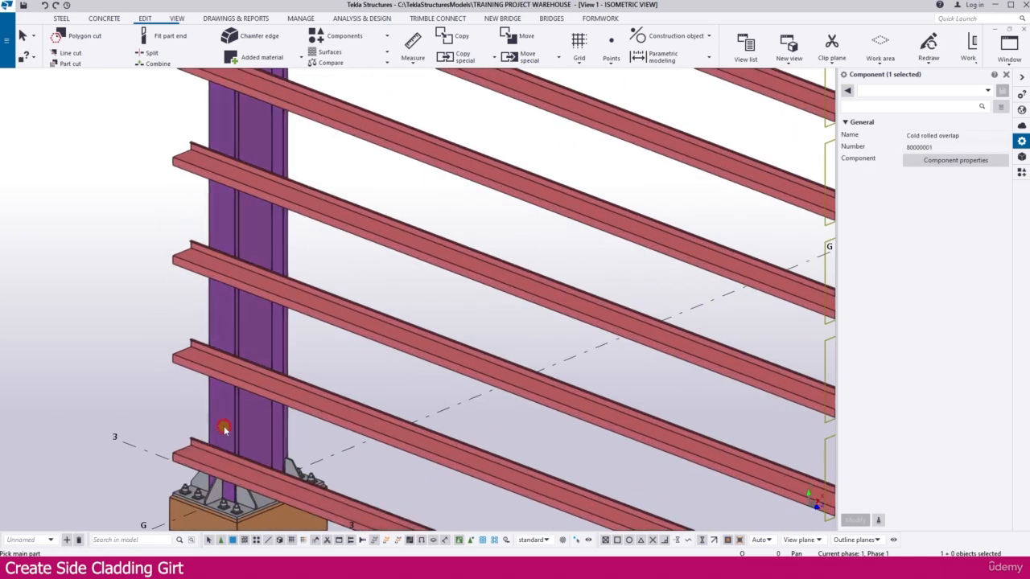
click(225, 429)
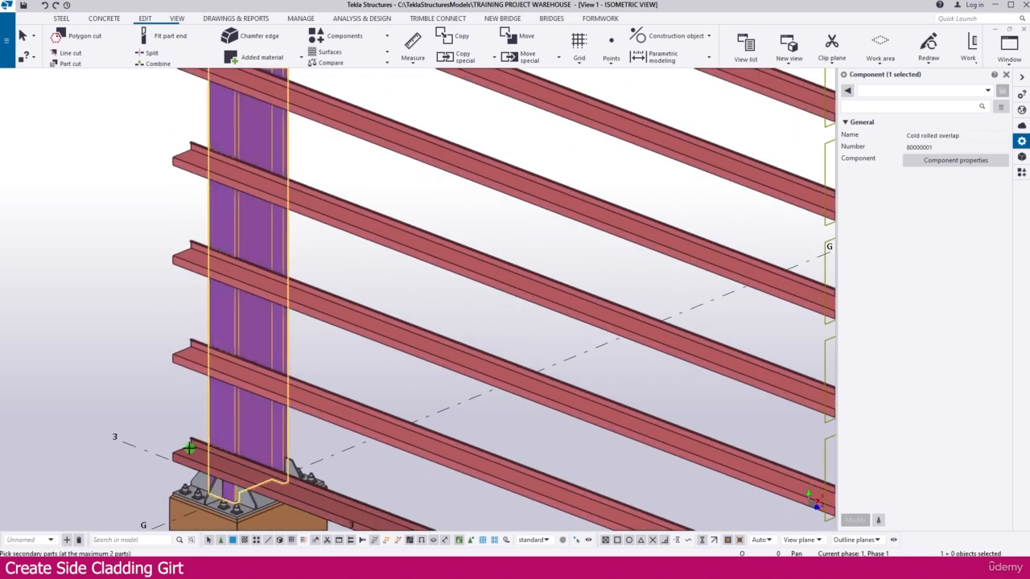
click(189, 447)
middle_click(170, 425)
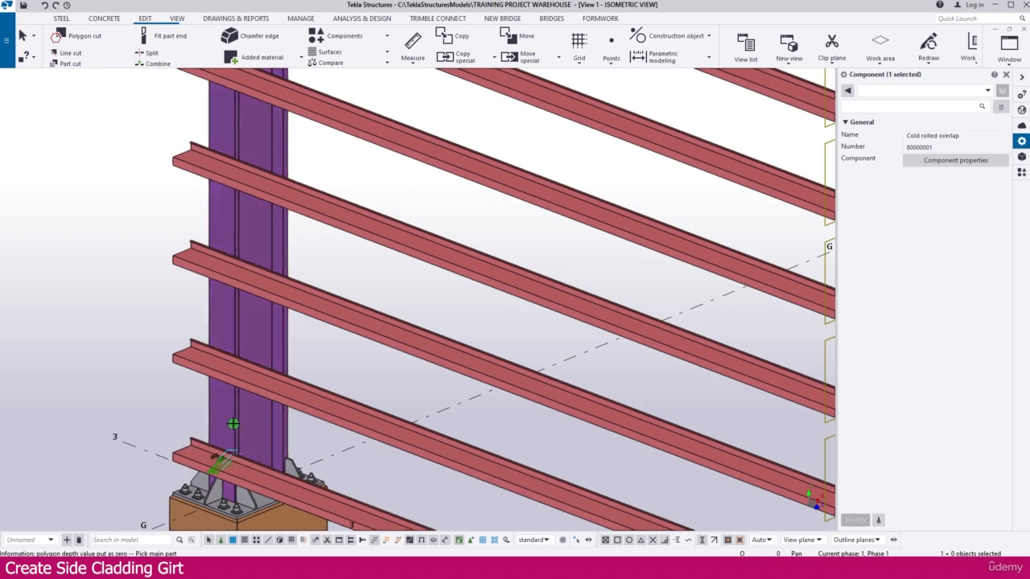
- Create the same overlap connection between the G-3 column and each of the second to fifth girts from the bottom
click(224, 409)
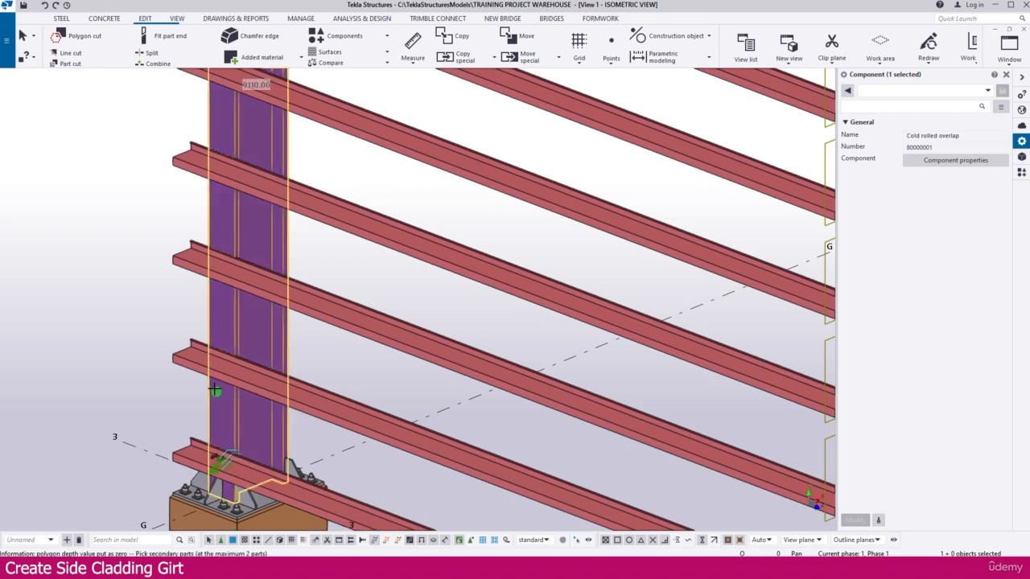
click(193, 351)
middle_click(161, 324)
middle_drag(161, 324, 241, 402)
click(219, 316)
click(278, 375)
middle_click(298, 340)
click(202, 297)
click(185, 323)
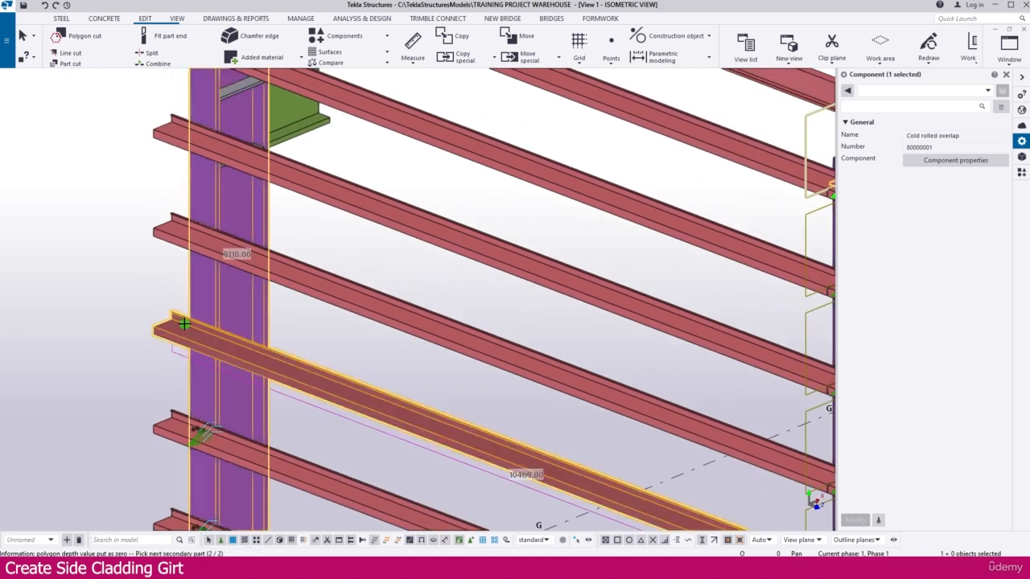
middle_click(184, 323)
click(201, 257)
click(179, 229)
middle_click(150, 195)
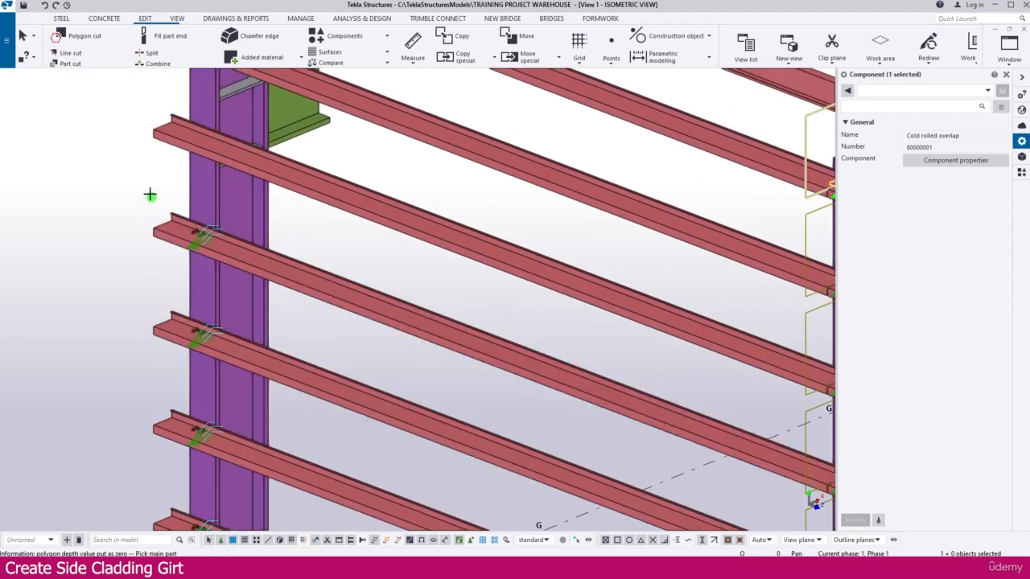
- Connect the three uppermost girts to the G-3 column with Cold rolled overlap and end the command
middle_drag(180, 184, 193, 282)
click(207, 276)
click(194, 218)
middle_click(194, 218)
middle_drag(196, 219, 196, 315)
click(213, 281)
click(195, 223)
middle_click(194, 223)
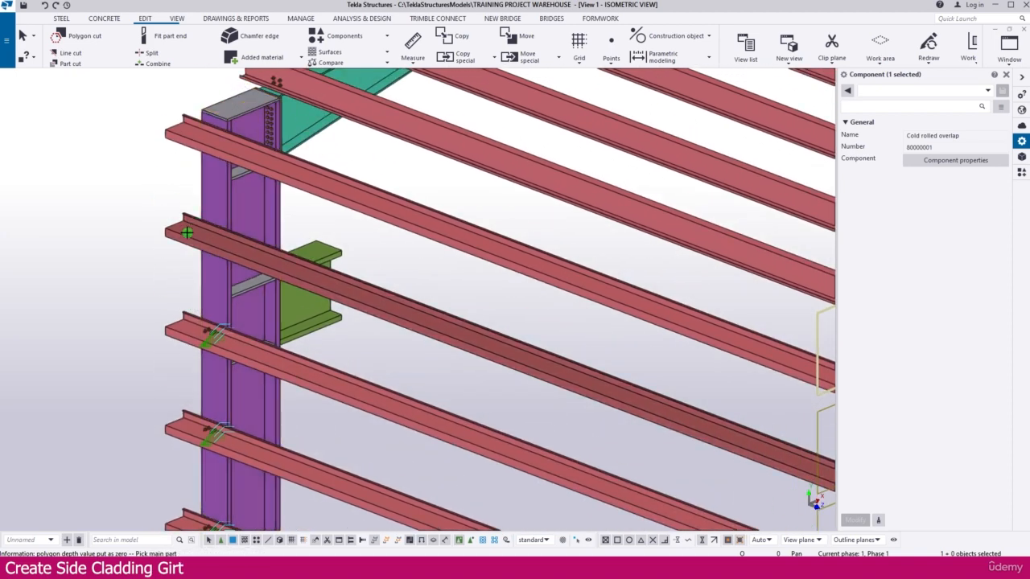
click(213, 277)
click(195, 239)
middle_click(195, 239)
middle_drag(224, 182, 211, 275)
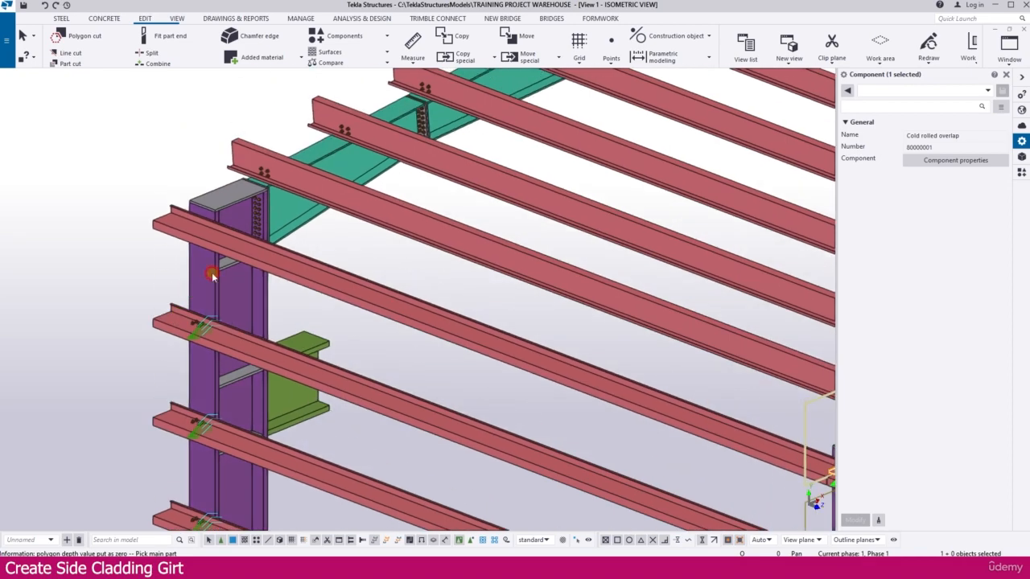
click(211, 274)
click(168, 223)
middle_click(168, 223)
scroll(156, 179, down, 4)
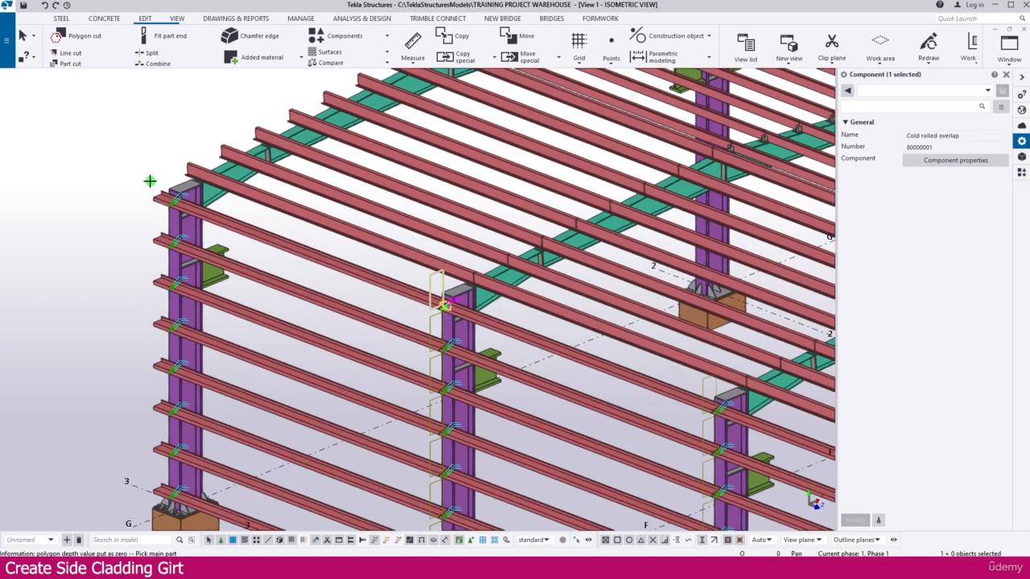
click(135, 178)
scroll(131, 161, down, 2)
right_click(130, 144)
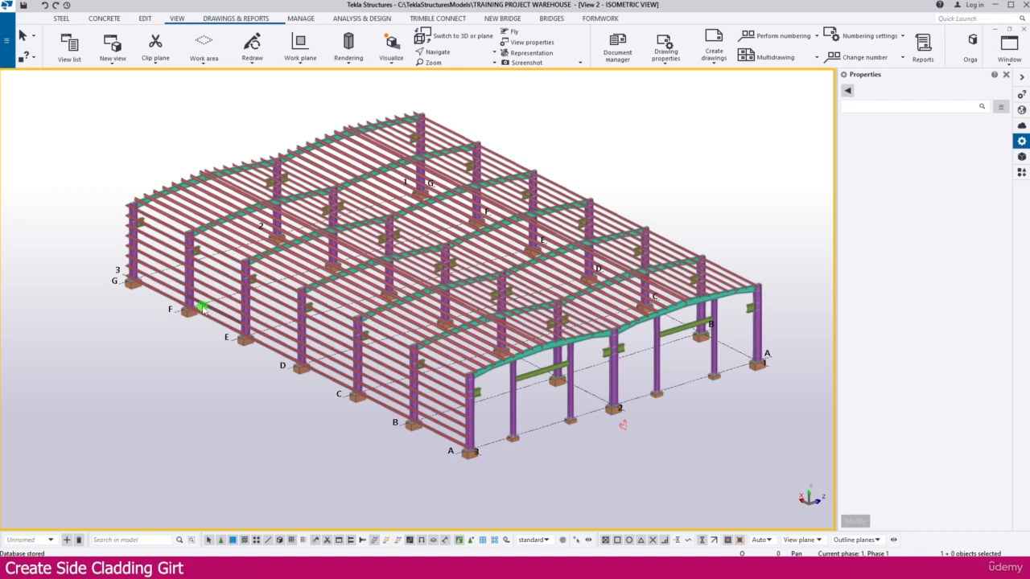
- Select all side girts along grid 3 in every bay from G to A and change their name to GIRT
scroll(201, 307, up, 5)
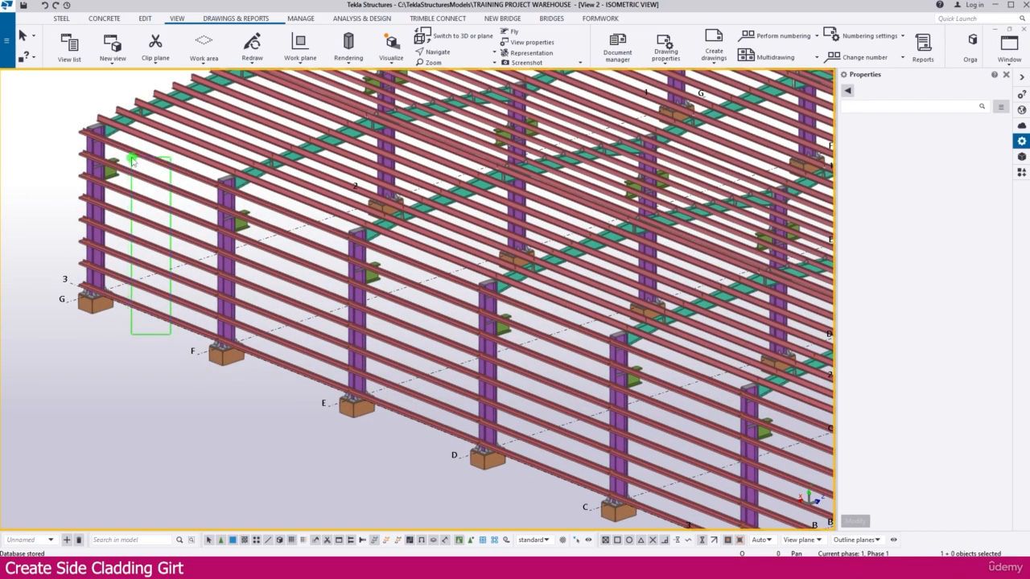
drag(133, 160, 131, 158)
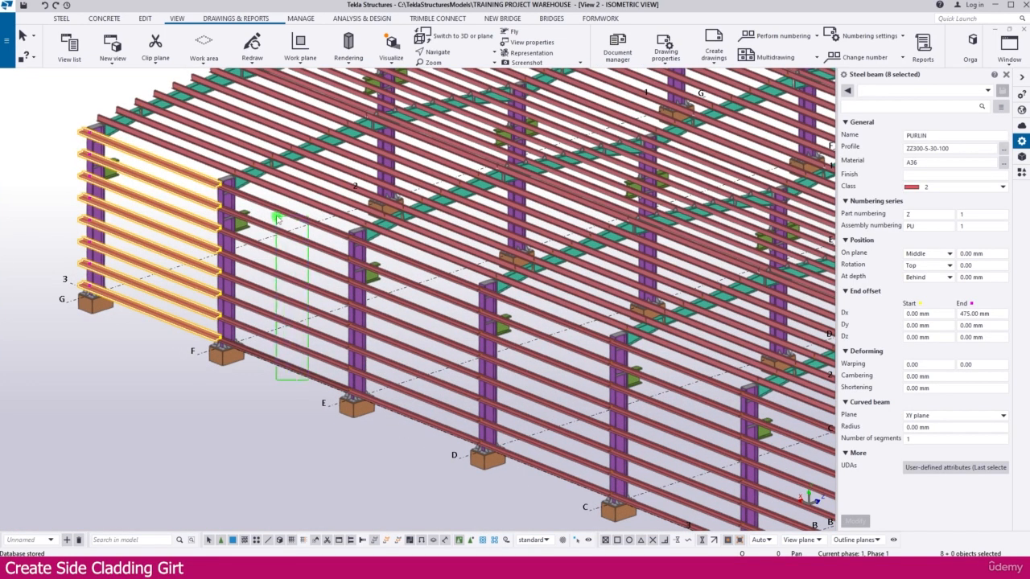
shift+drag(276, 219, 276, 218)
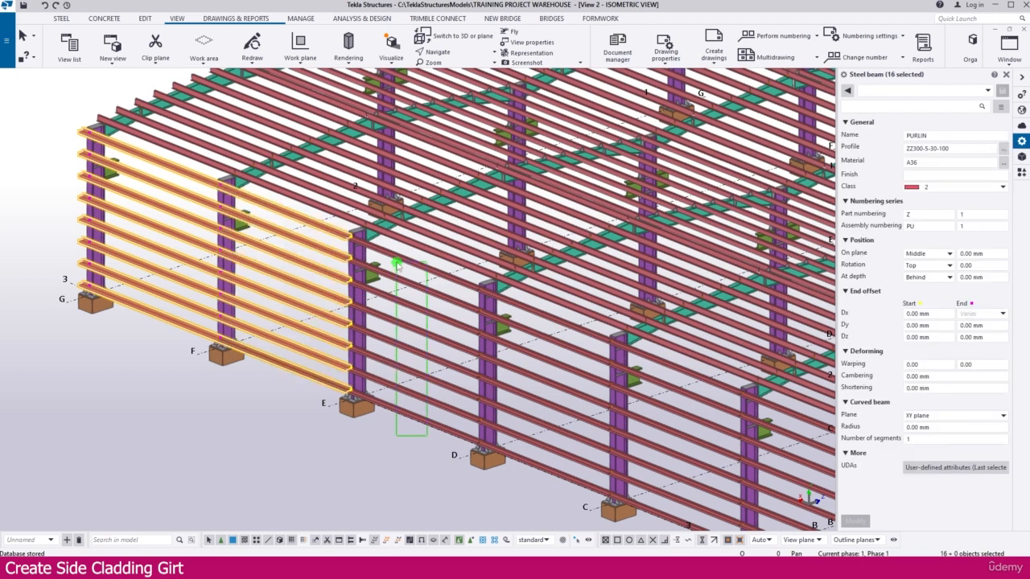
shift+drag(396, 264, 396, 264)
middle_drag(522, 430, 361, 358)
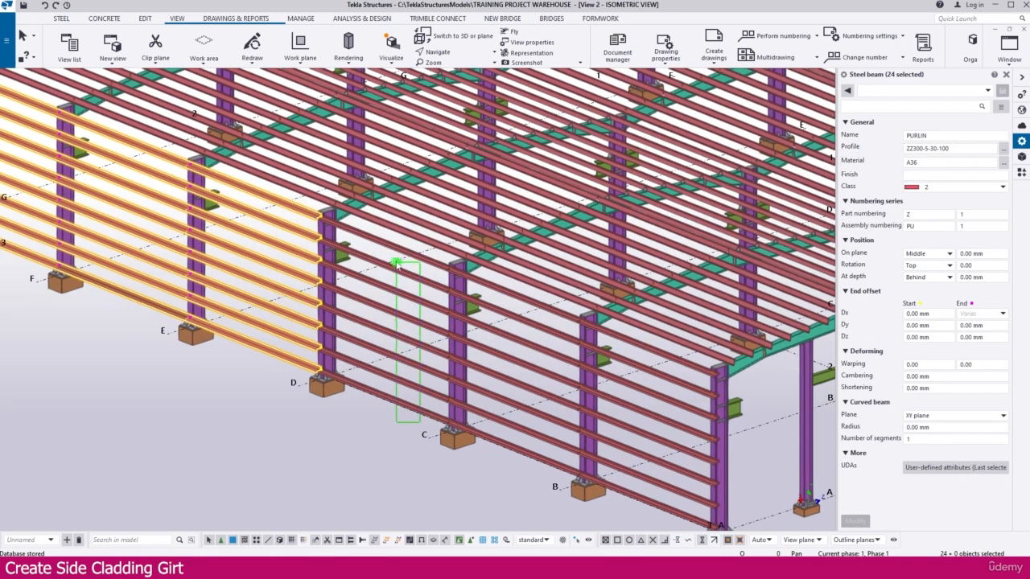
shift+drag(397, 263, 397, 263)
shift+drag(530, 463, 520, 375)
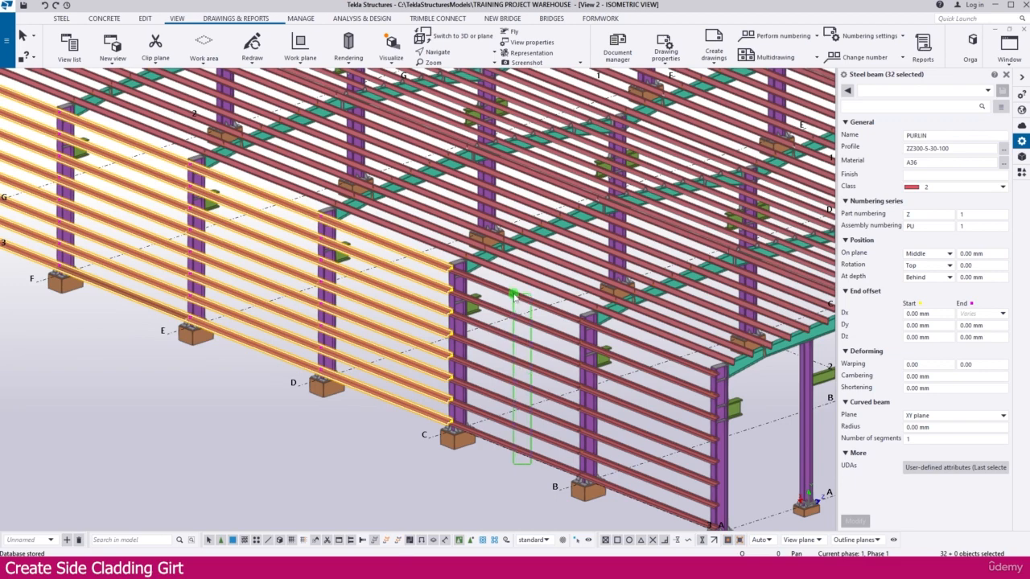
shift+drag(515, 296, 515, 296)
middle_drag(535, 409, 362, 332)
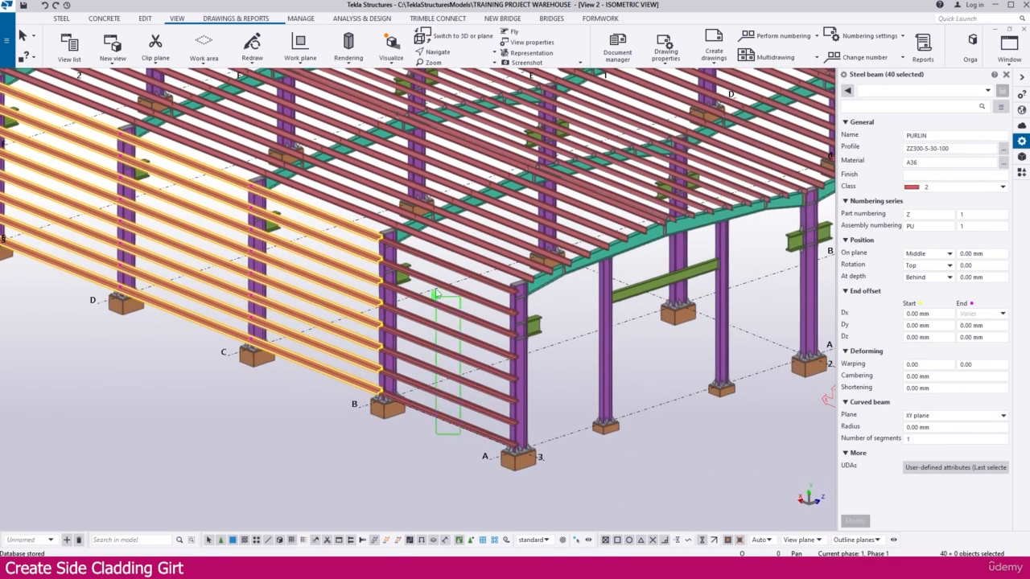
shift+drag(439, 269, 438, 269)
scroll(434, 306, down, 5)
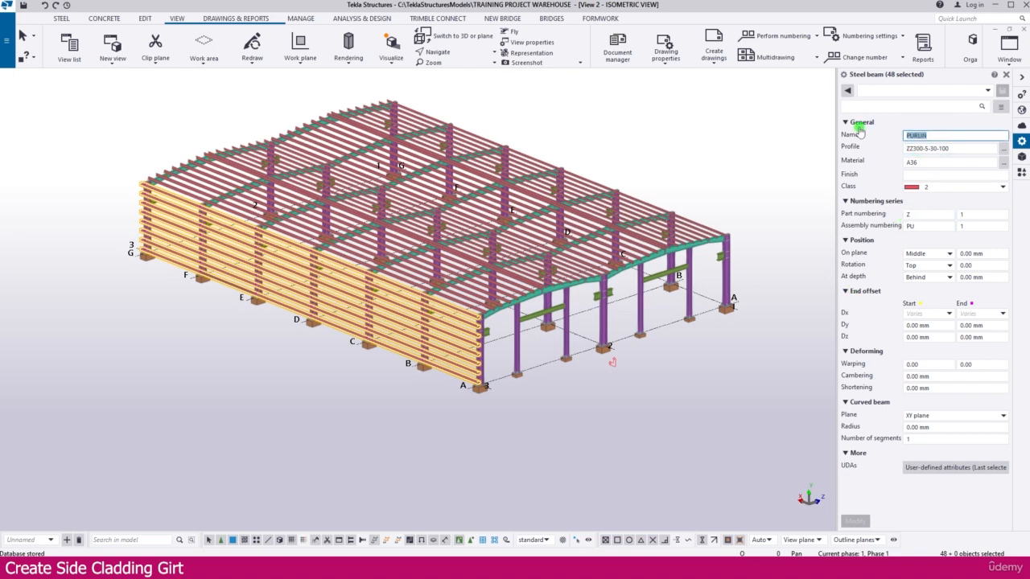
text(GIRT)
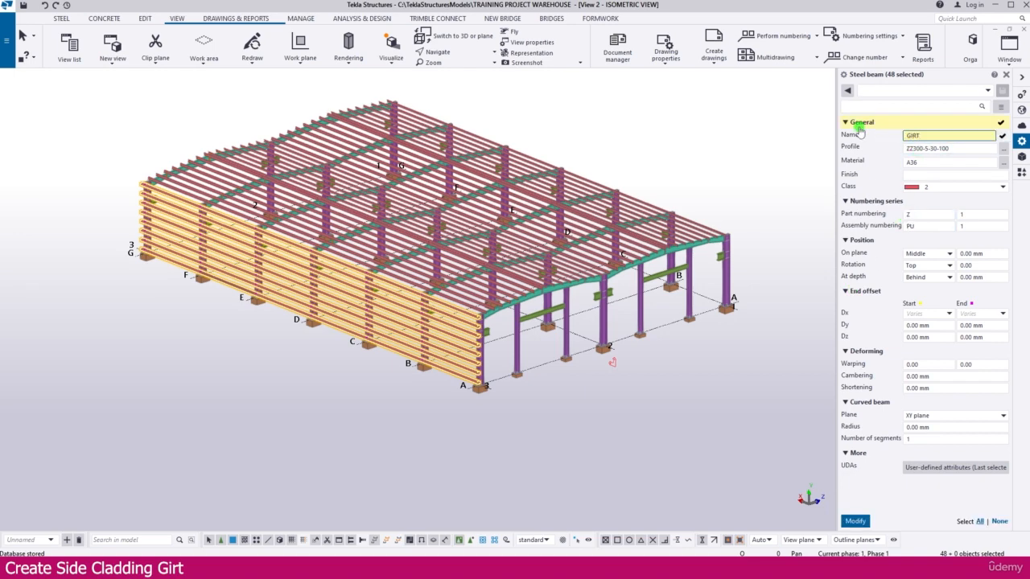
middle_click(911, 460)
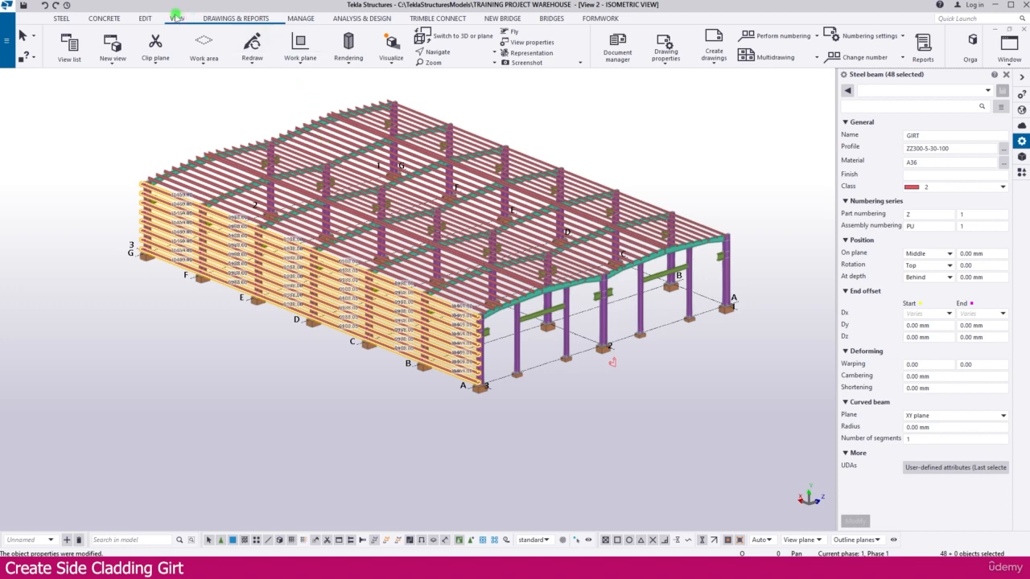
- Bring up the Grid A view and set the work plane parallel to its view plane
click(69, 48)
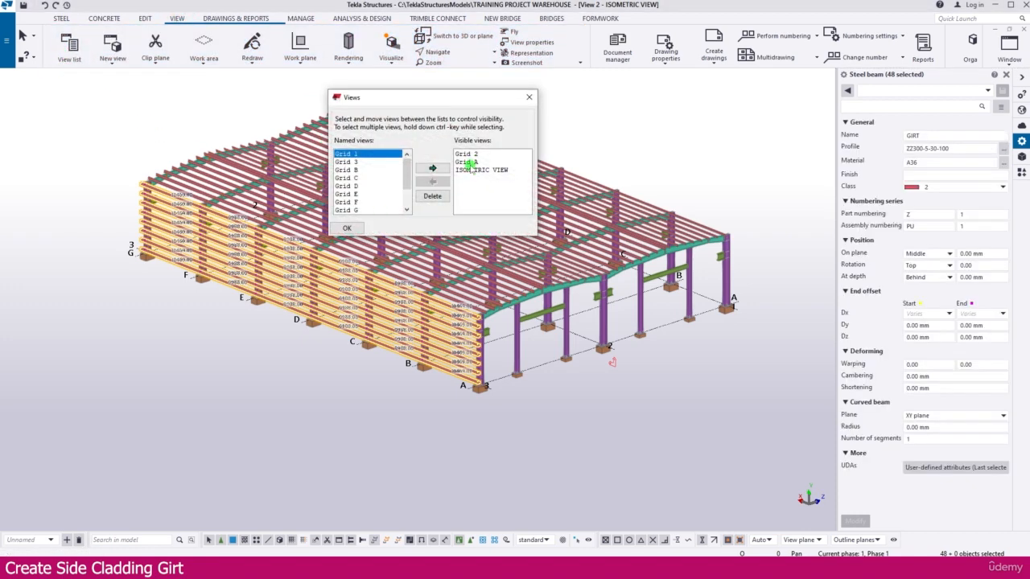
double_click(466, 162)
click(529, 98)
scroll(266, 334, down, 5)
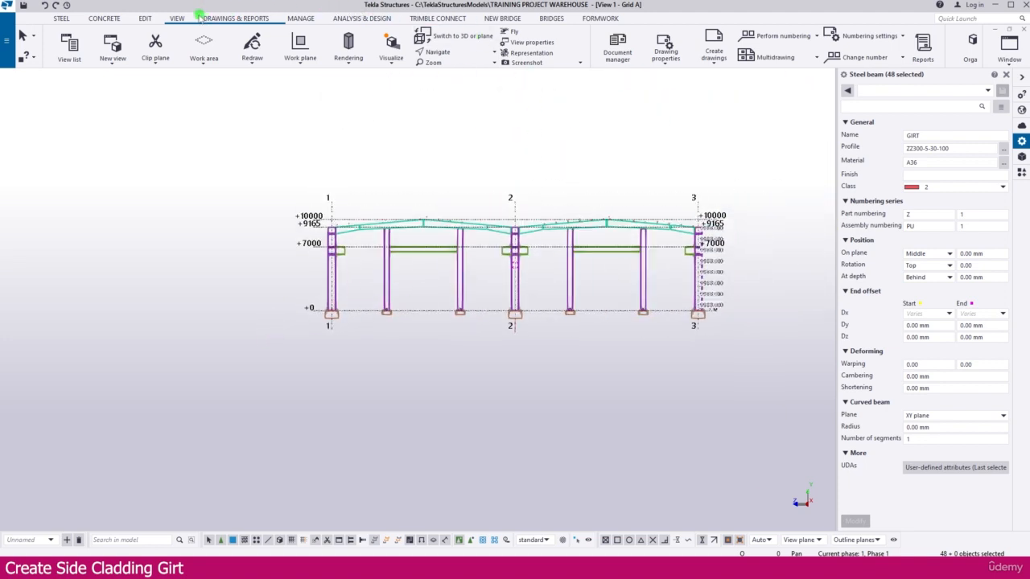
click(302, 58)
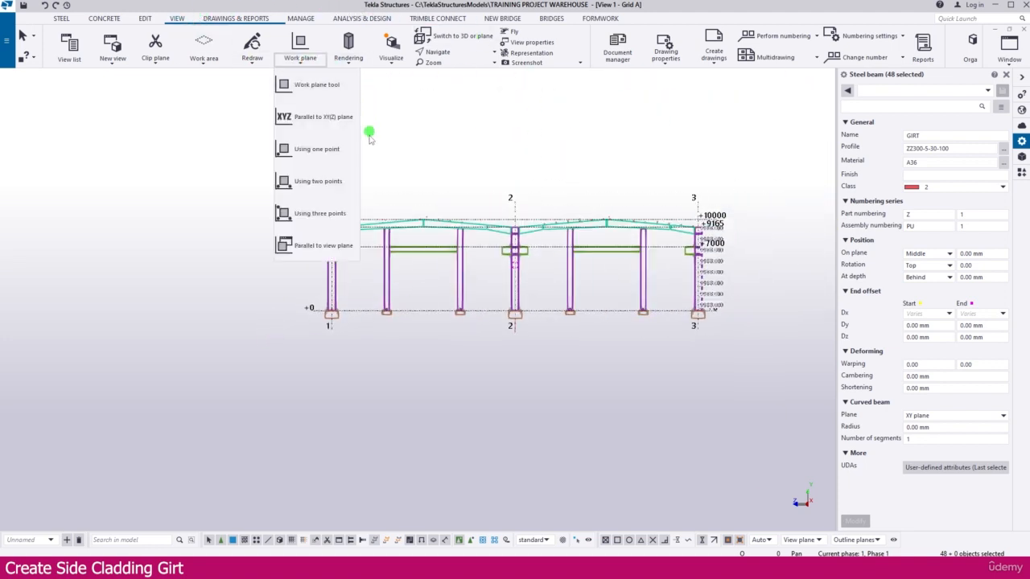
click(326, 246)
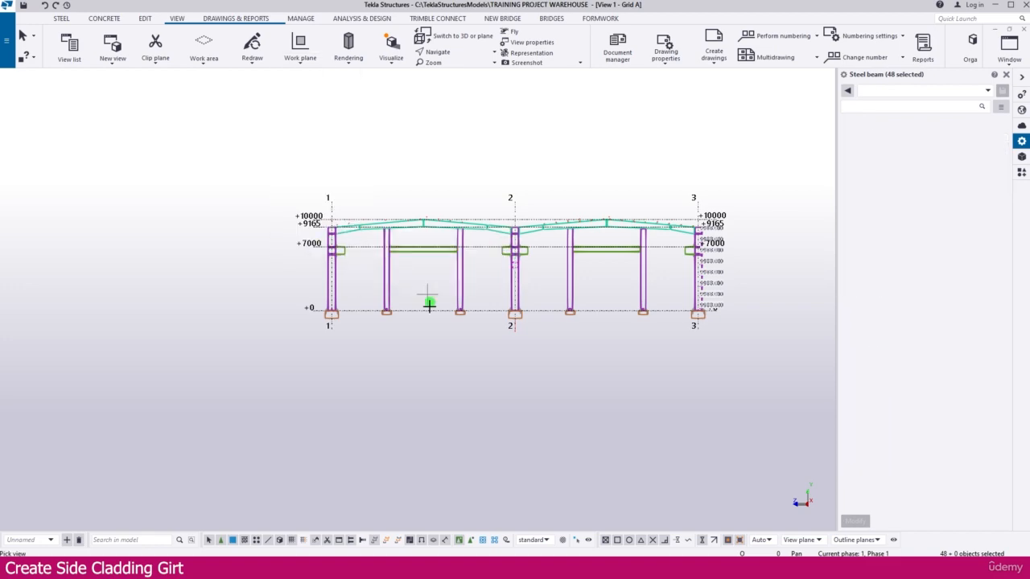
click(304, 344)
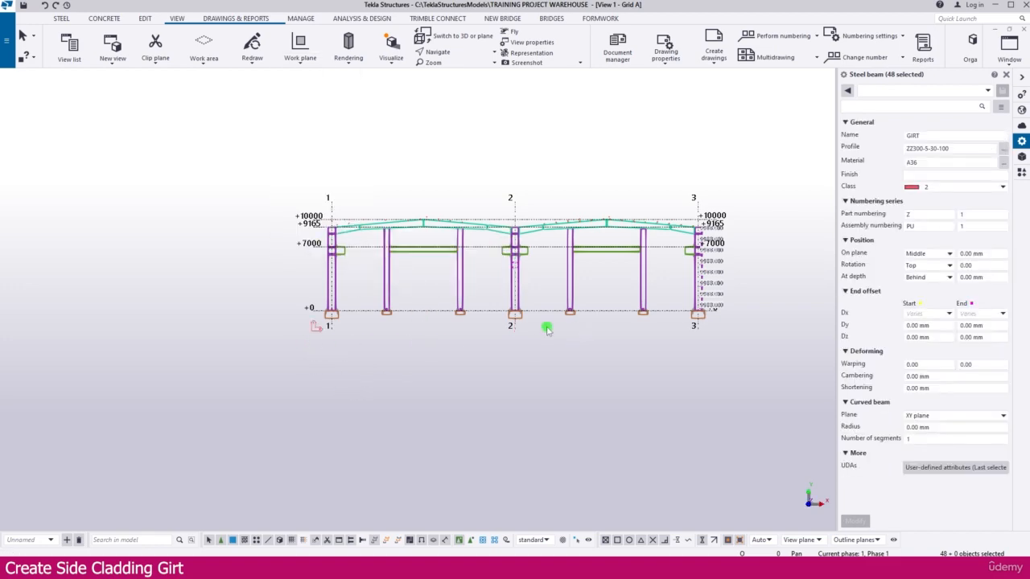
- Mirror-copy the selected girts about the vertical grid 2 line, with X0 22000, Y0 0 and angle 90
scroll(700, 321, up, 6)
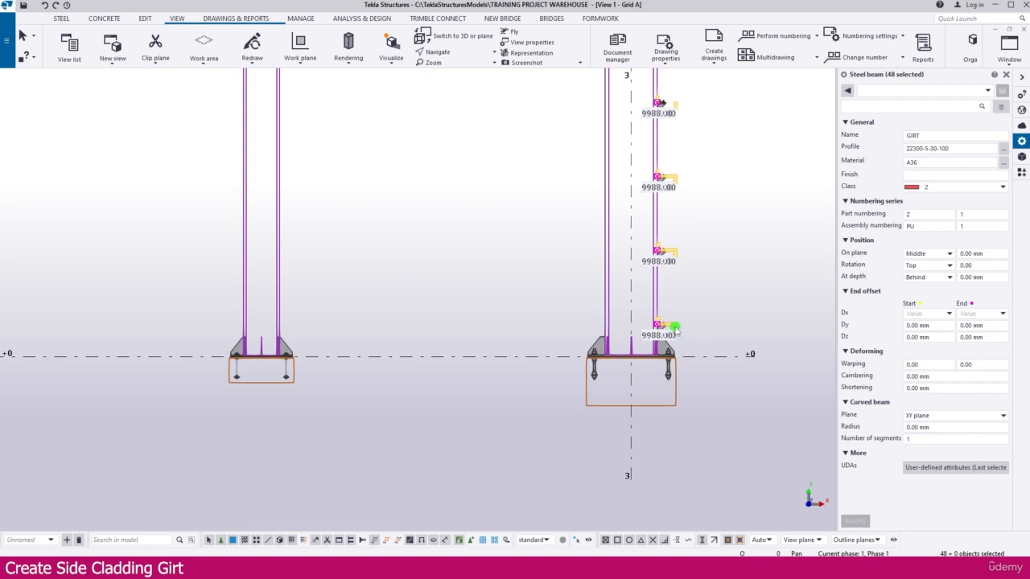
right_click(427, 234)
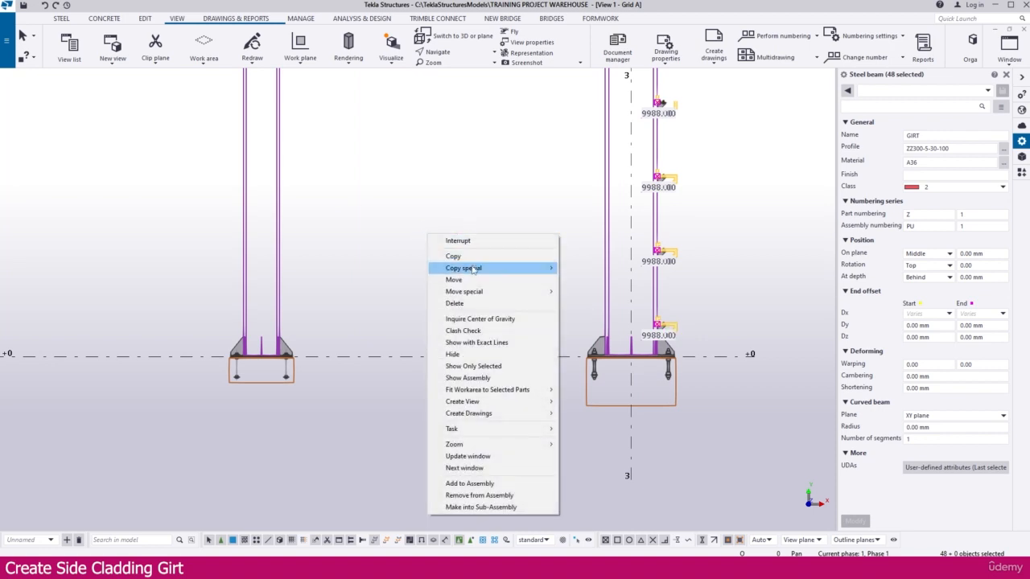
mouse_move(482, 269)
click(585, 292)
scroll(724, 322, down, 5)
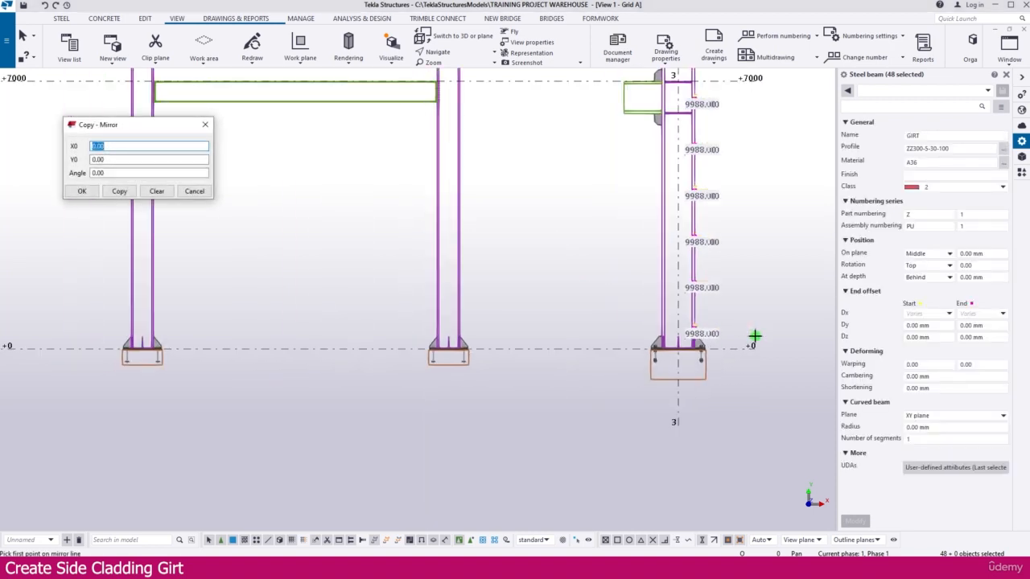
scroll(281, 415, up, 5)
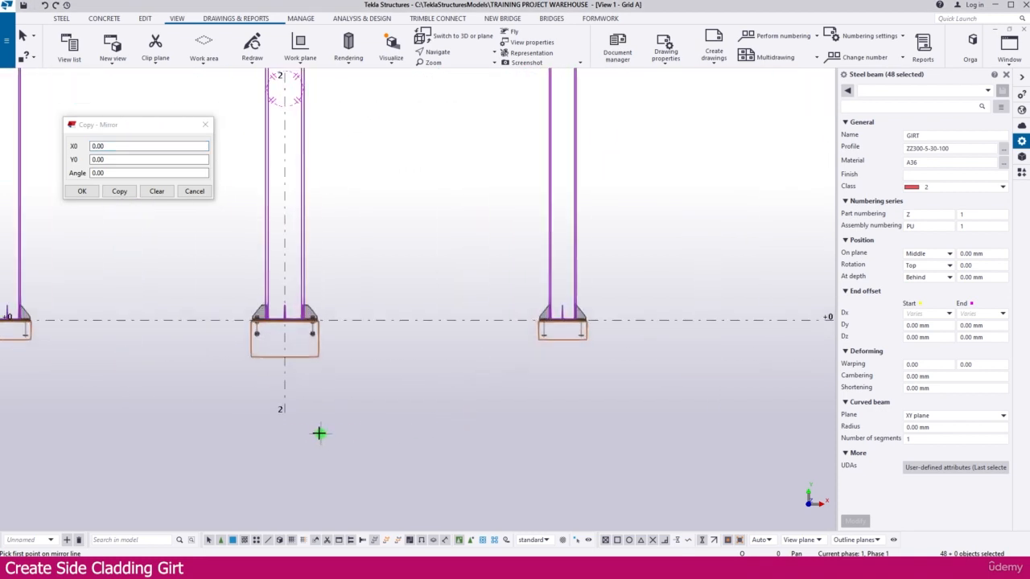
click(270, 399)
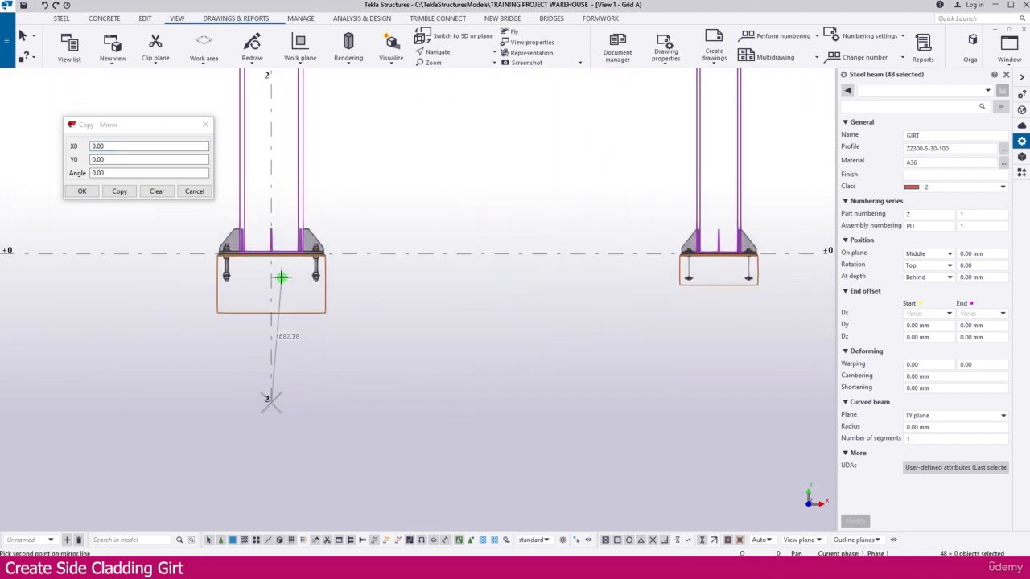
click(271, 275)
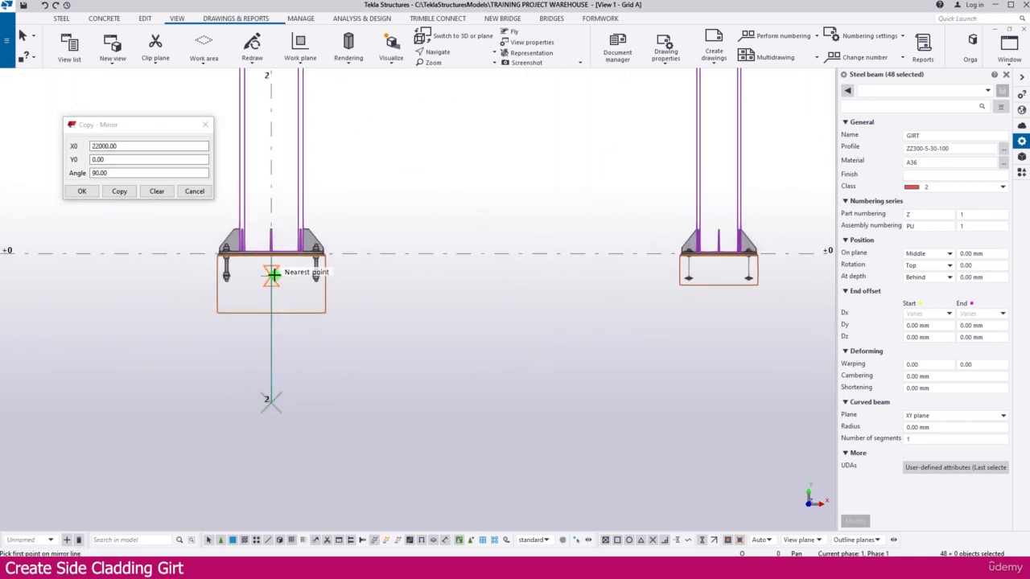
click(119, 192)
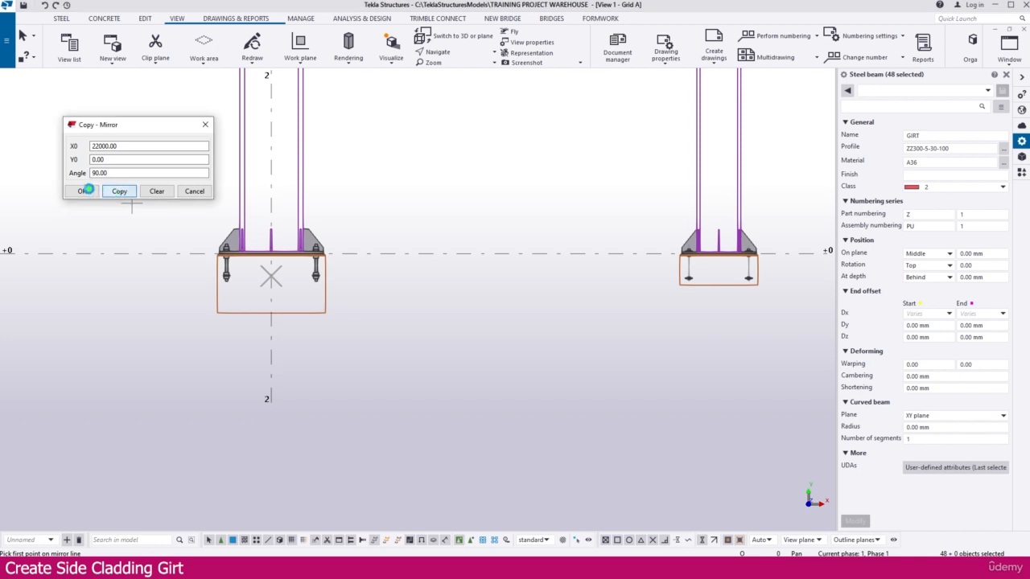
click(85, 191)
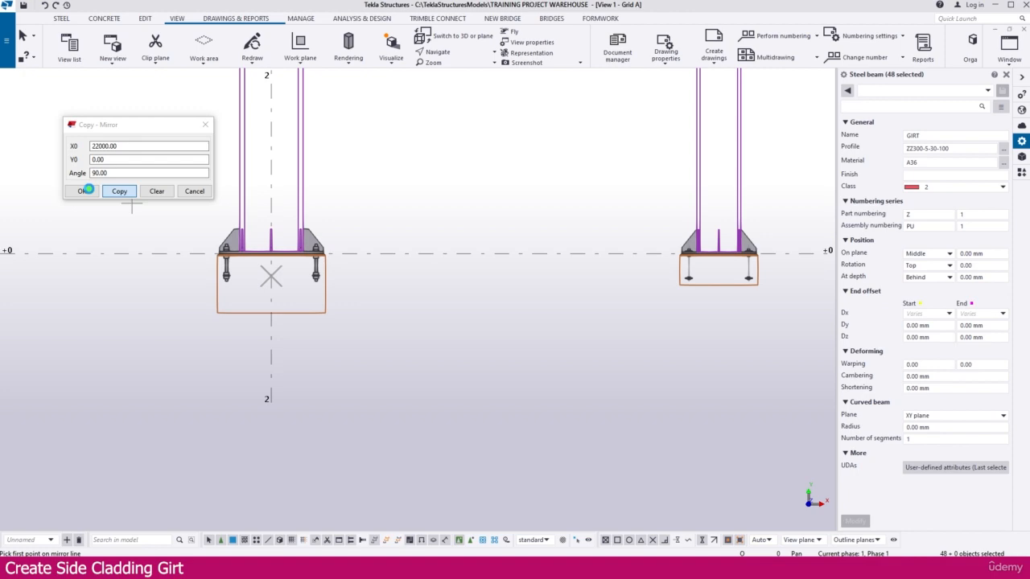
- Examine the mirrored girts and their column connections along grid 1 in the Grid A and isometric views
scroll(471, 326, down, 6)
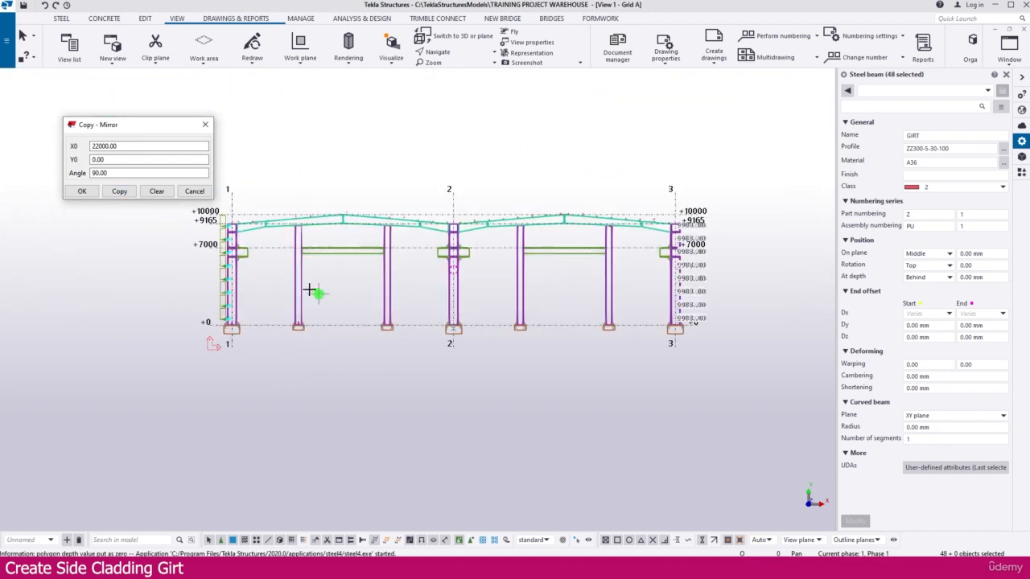
scroll(230, 233, up, 8)
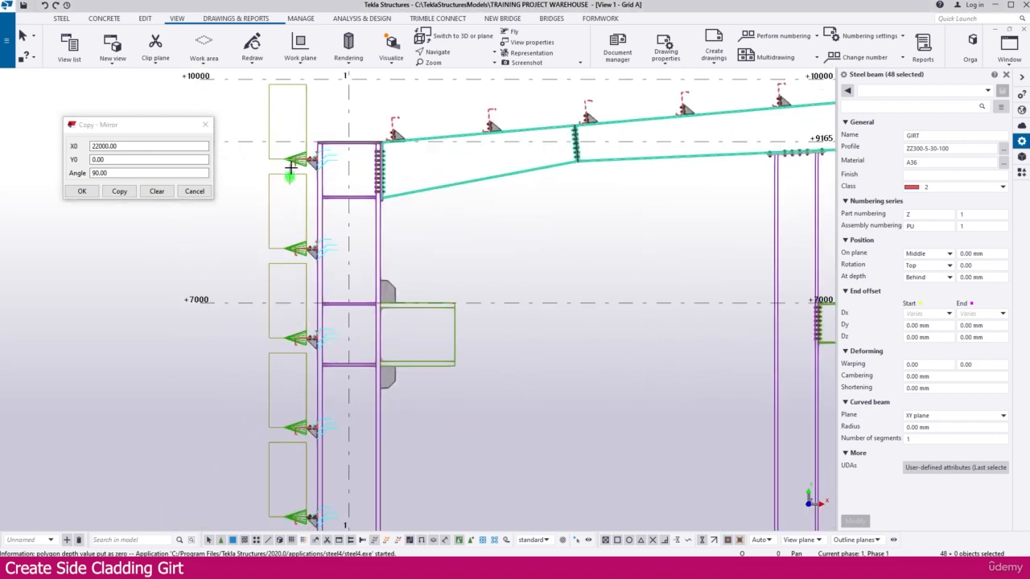
scroll(324, 293, down, 4)
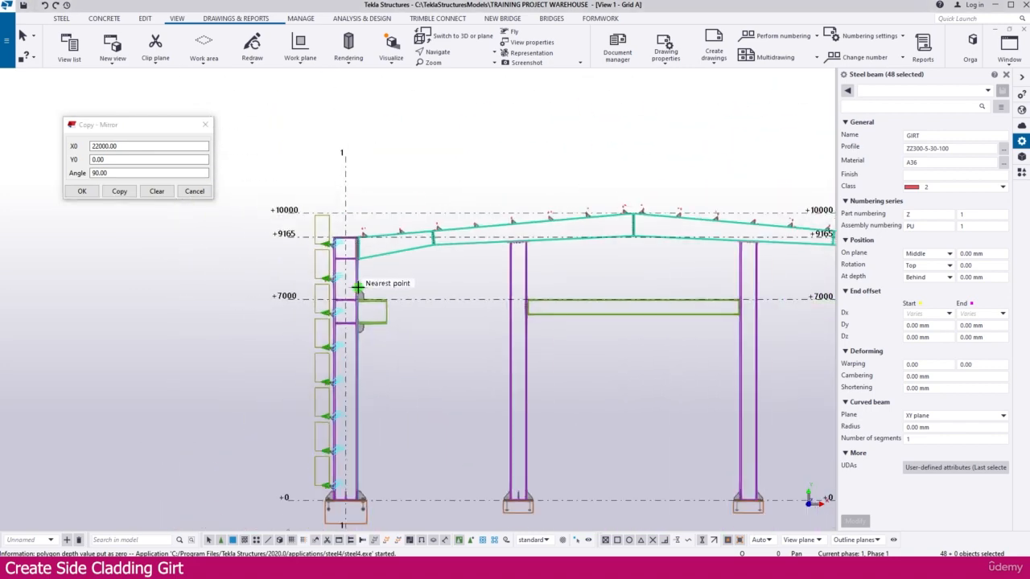
key(ctrl+Tab)
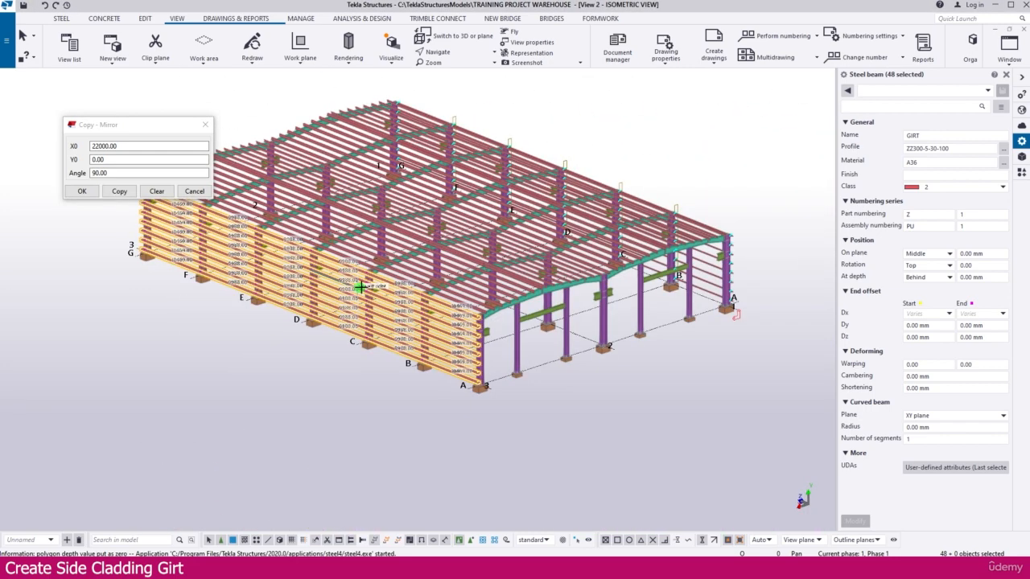
ctrl+middle_drag(618, 308, 434, 304)
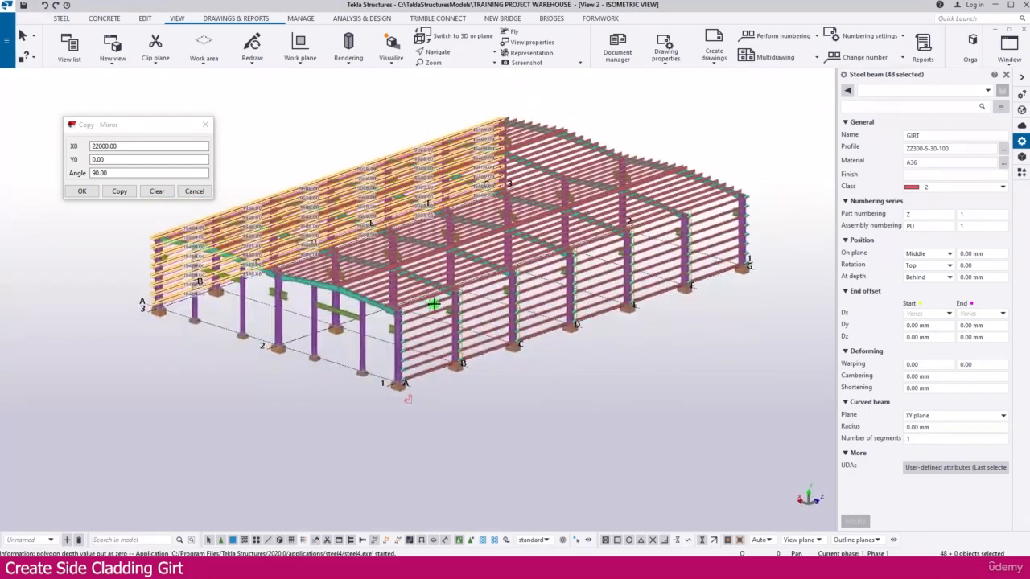
scroll(772, 234, up, 8)
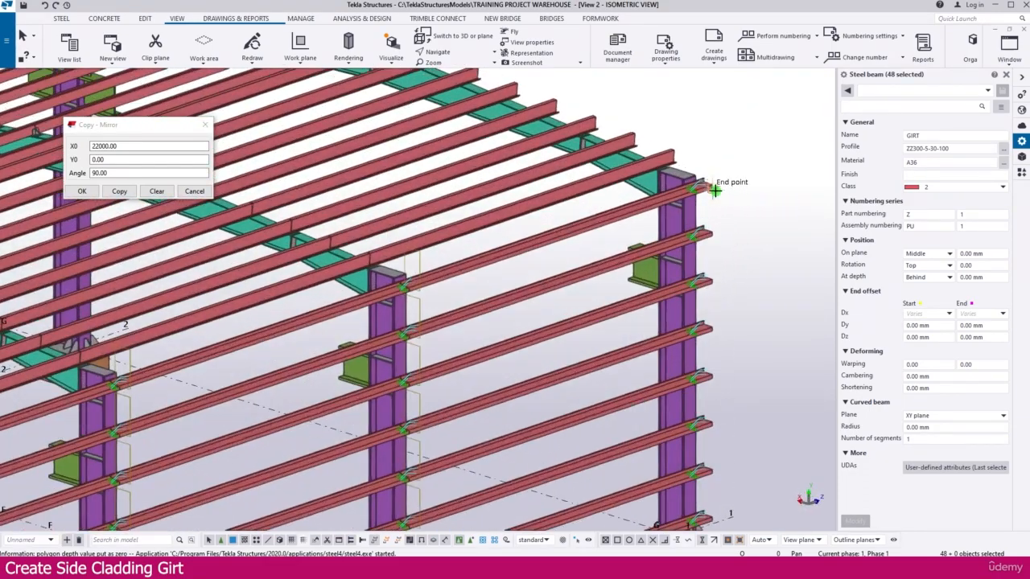
scroll(697, 175, up, 2)
scroll(711, 211, down, 2)
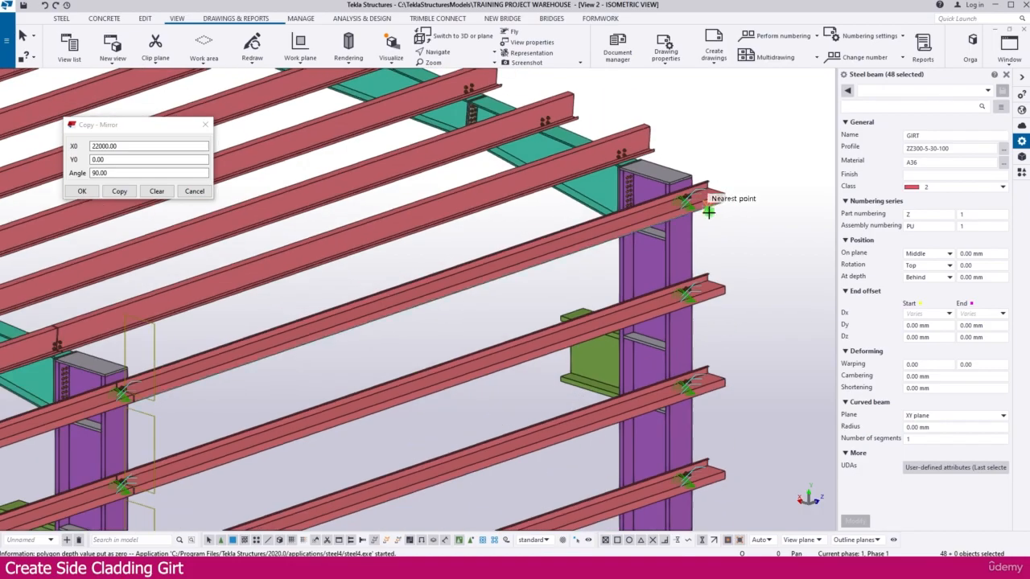